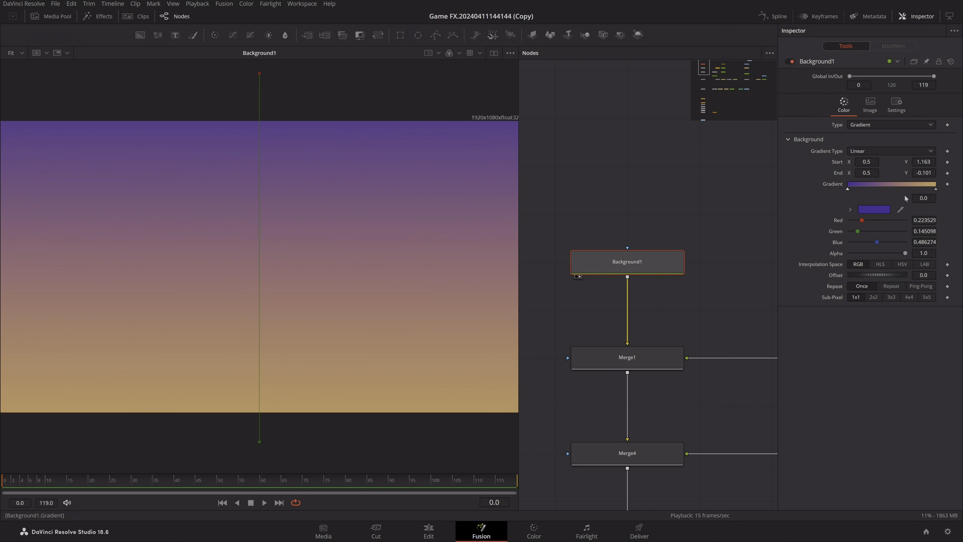
Show the Ellipse1 mask in the viewer.
{"action": "left_click", "coordinate": [675, 221]}
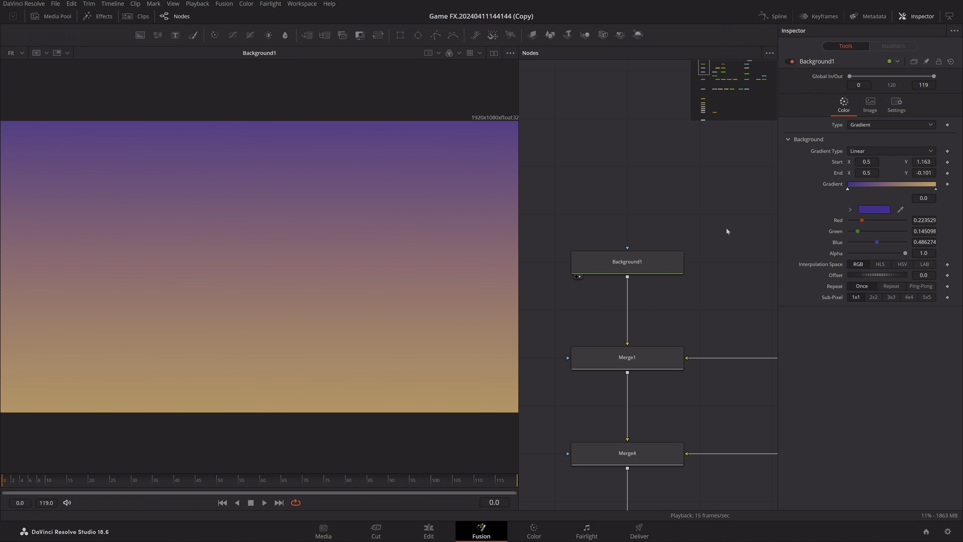
{"action": "scroll", "coordinate": [727, 227], "scroll_direction": "down", "scroll_amount": 3}
{"action": "left_click_drag", "start_coordinate": [740, 248], "coordinate": [578, 273]}
{"action": "scroll", "coordinate": [644, 264], "scroll_direction": "up", "scroll_amount": 2}
{"action": "left_click_drag", "start_coordinate": [648, 260], "coordinate": [612, 251]}
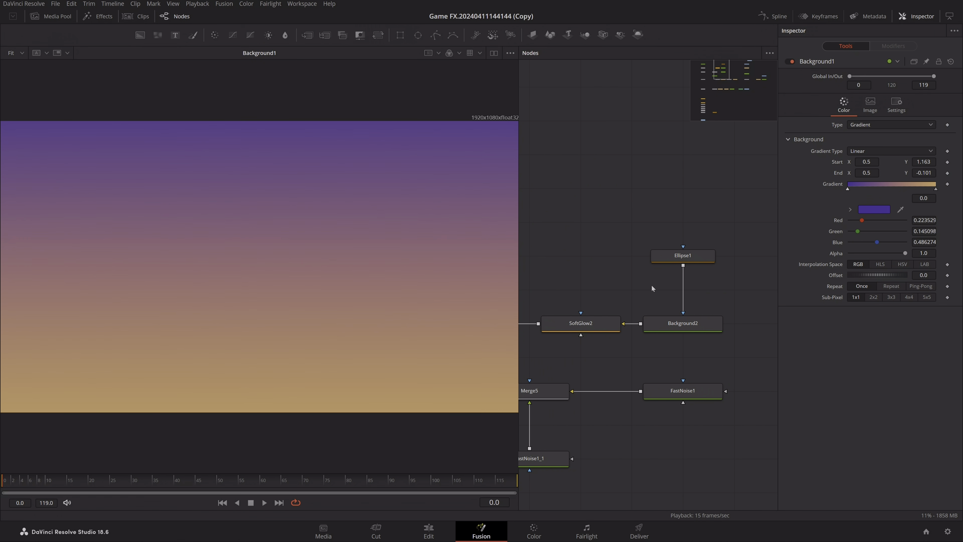
{"action": "left_click_drag", "start_coordinate": [681, 255], "coordinate": [287, 262]}
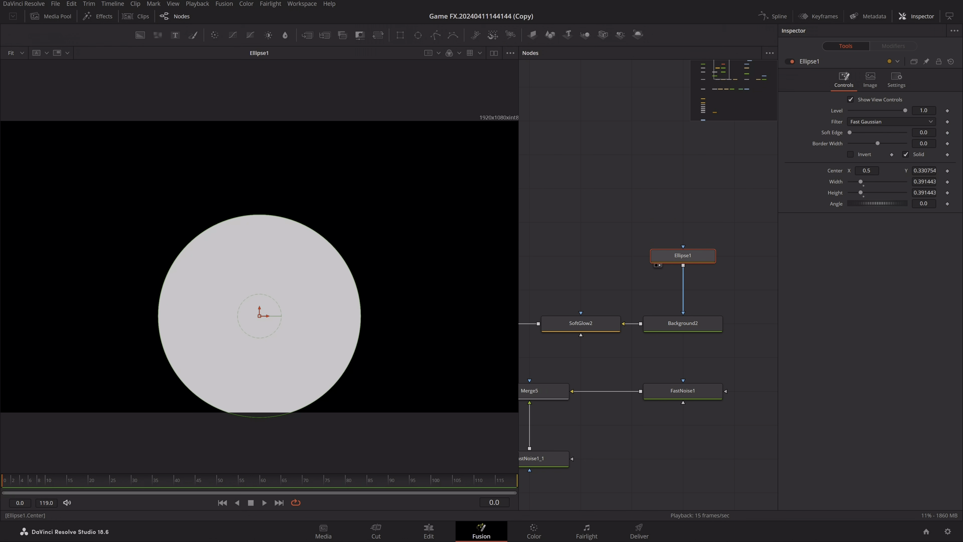
Show Background2 in the viewer and check its solid color in the color picker without changing it.
{"action": "scroll", "coordinate": [732, 216], "scroll_direction": "down", "scroll_amount": 3}
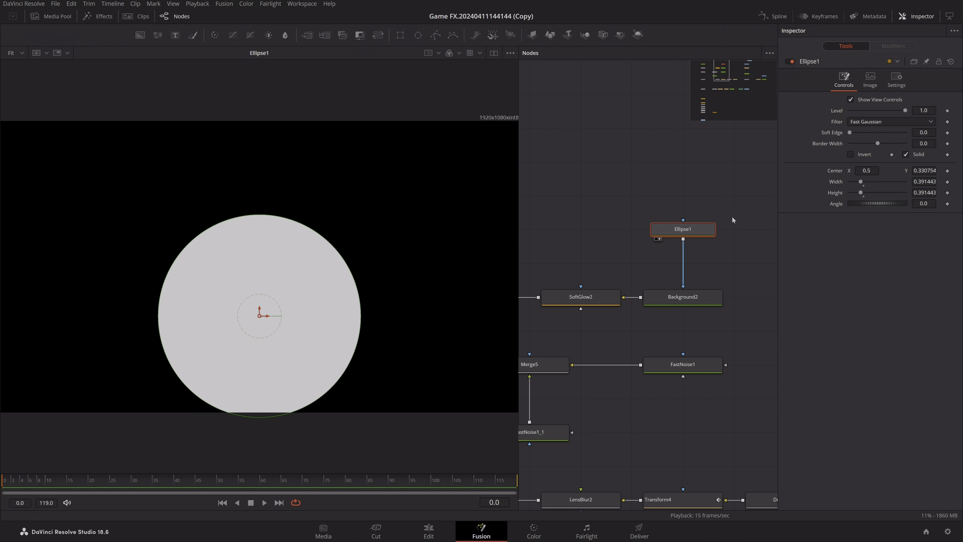
{"action": "left_click", "coordinate": [730, 264]}
{"action": "left_click", "coordinate": [717, 297]}
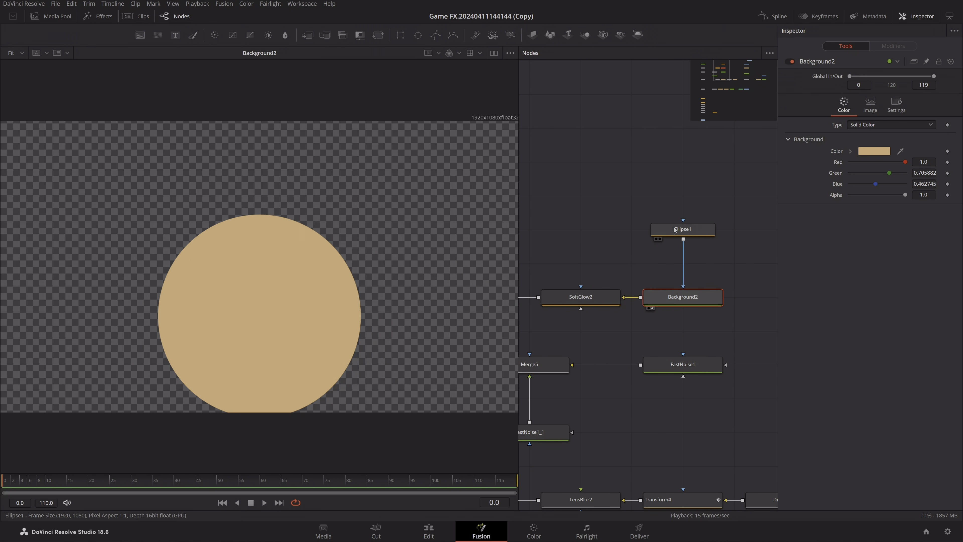
{"action": "left_click_drag", "start_coordinate": [60, 228], "coordinate": [463, 477]}
{"action": "left_click_drag", "start_coordinate": [684, 317], "coordinate": [725, 315]}
{"action": "left_click", "coordinate": [870, 153]}
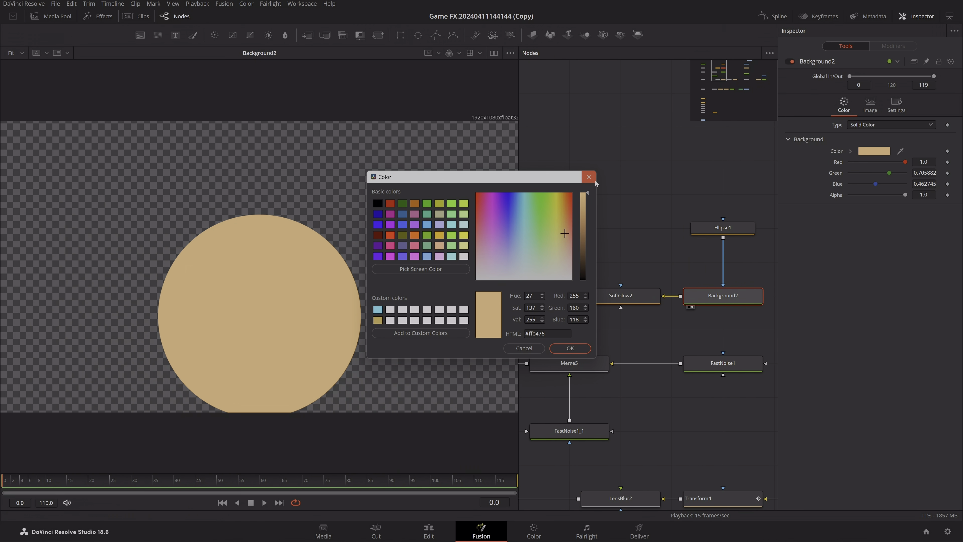
{"action": "left_click", "coordinate": [589, 176]}
Preview the SoftGlow2 node and the Merge1 composite in the viewer, and inspect Merge1's settings.
{"action": "left_click", "coordinate": [662, 306]}
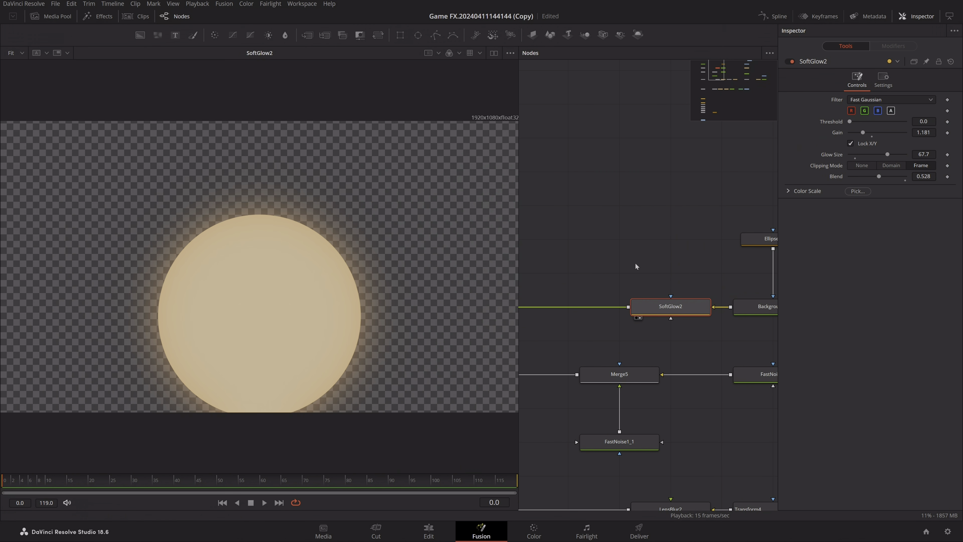
{"action": "left_click_drag", "start_coordinate": [636, 266], "coordinate": [839, 293]}
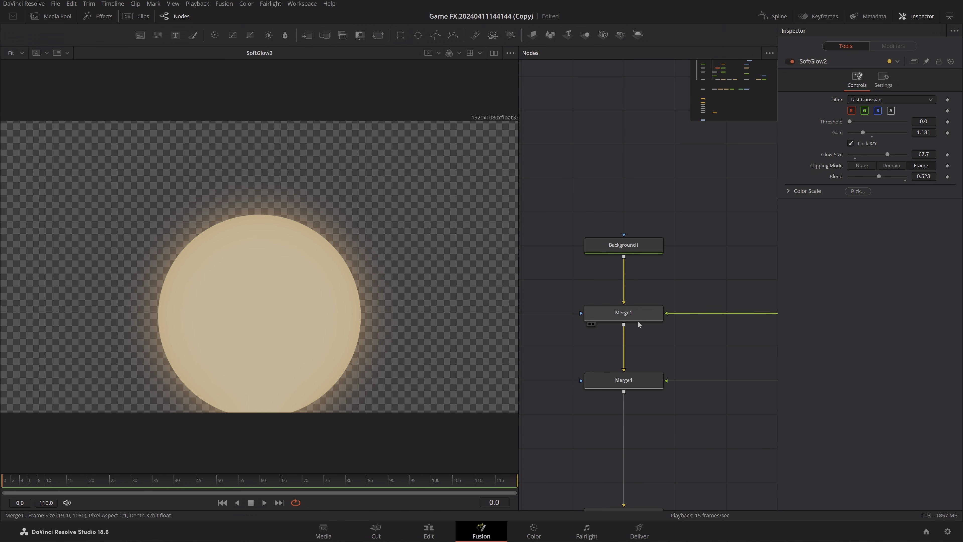
{"action": "key", "text": "2"}
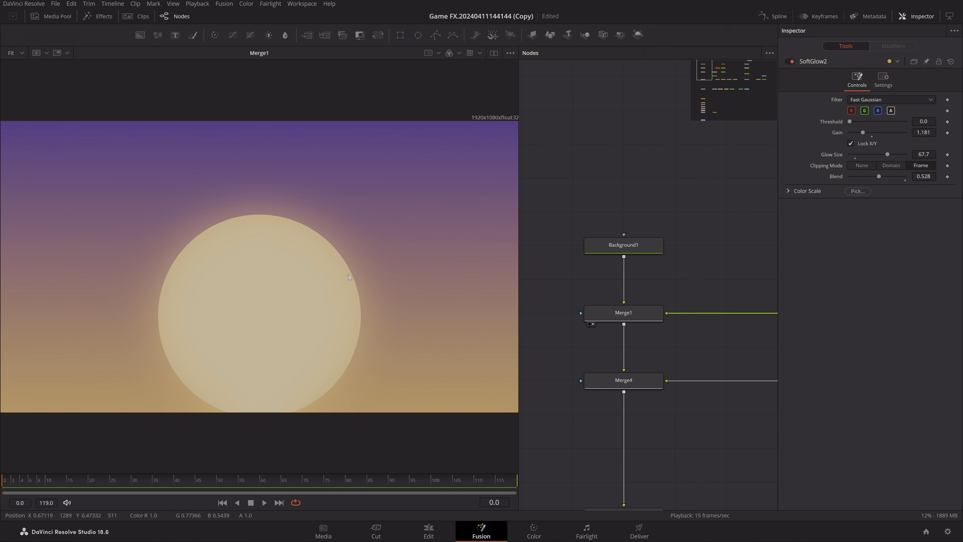
{"action": "scroll", "coordinate": [655, 357], "scroll_direction": "down", "scroll_amount": 2}
{"action": "left_click", "coordinate": [633, 325]}
Show the FastNoise1 cloud layer on its own in the viewer.
{"action": "scroll", "coordinate": [694, 356], "scroll_direction": "down", "scroll_amount": 2}
{"action": "scroll", "coordinate": [669, 348], "scroll_direction": "right", "scroll_amount": 2}
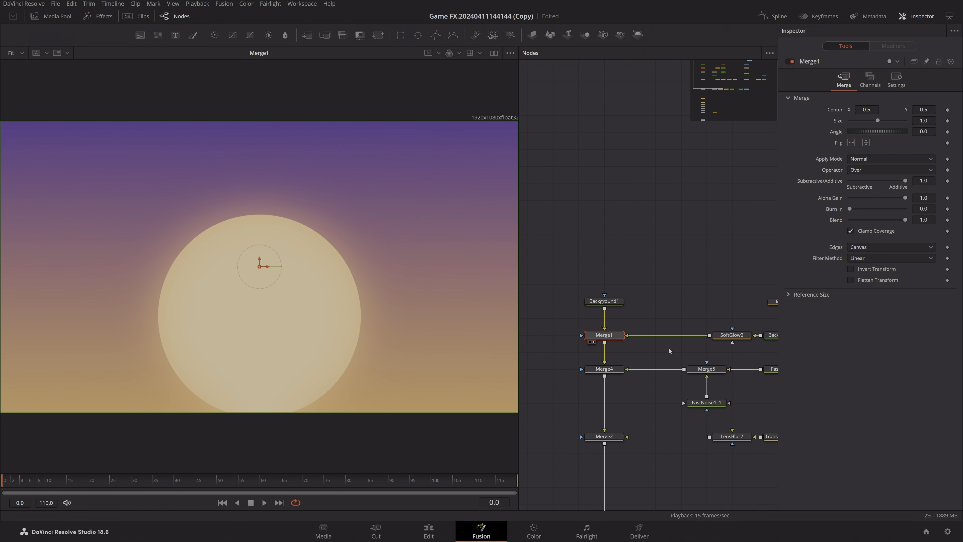
{"action": "scroll", "coordinate": [742, 341], "scroll_direction": "up", "scroll_amount": 2}
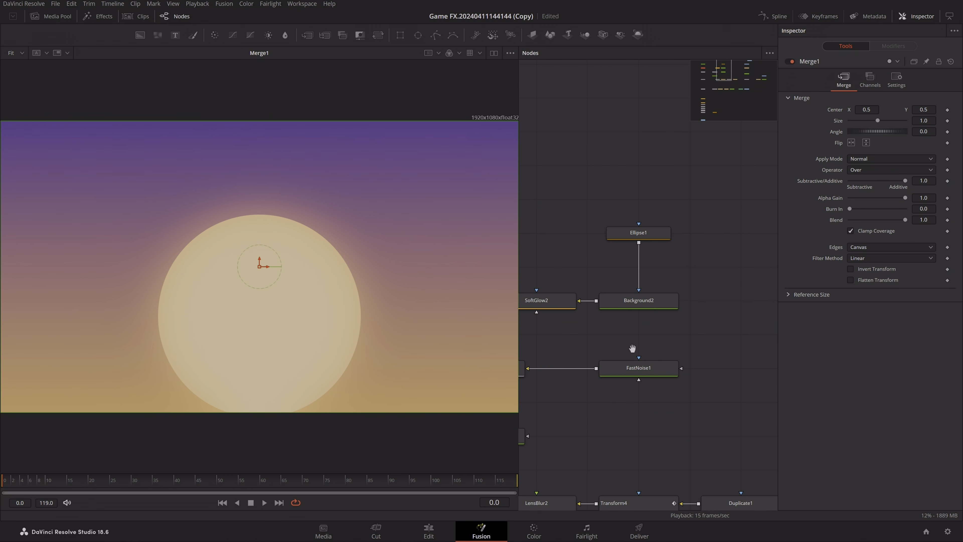
{"action": "scroll", "coordinate": [683, 315], "scroll_direction": "right", "scroll_amount": 3}
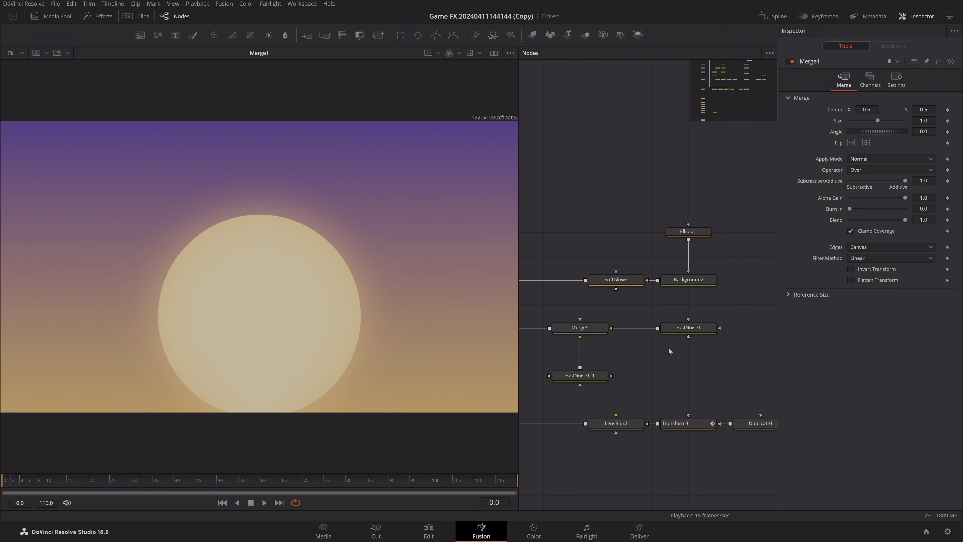
{"action": "left_click", "coordinate": [694, 332]}
{"action": "left_click", "coordinate": [582, 377]}
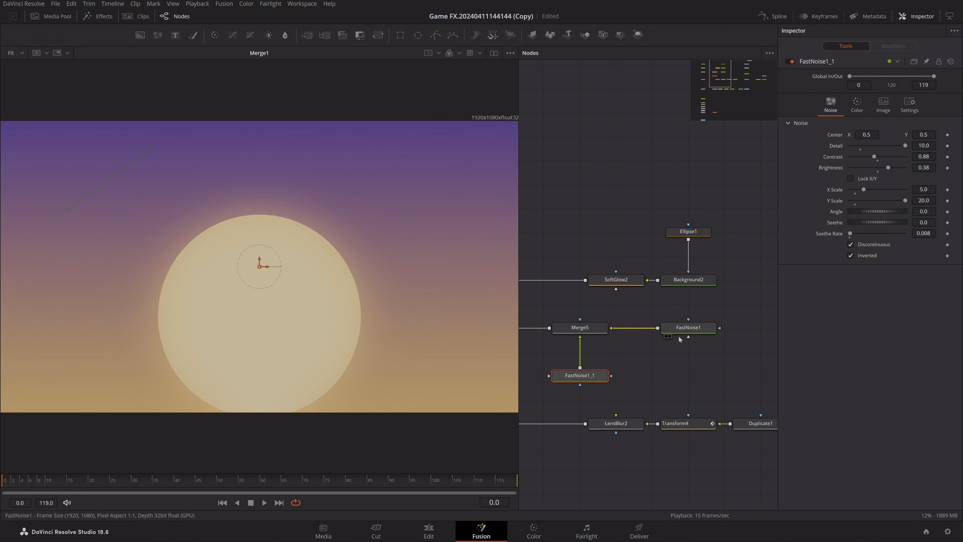
{"action": "left_click", "coordinate": [695, 329]}
{"action": "key", "text": "1"}
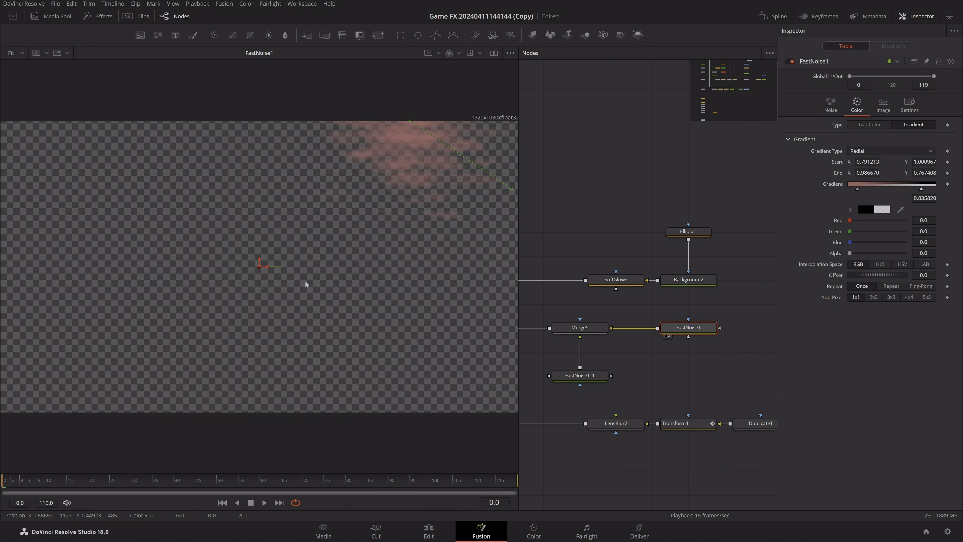
Show the Merge4 composite, with the clouds over the sun and sky, in the viewer.
{"action": "scroll", "coordinate": [645, 346], "scroll_direction": "left", "scroll_amount": 6}
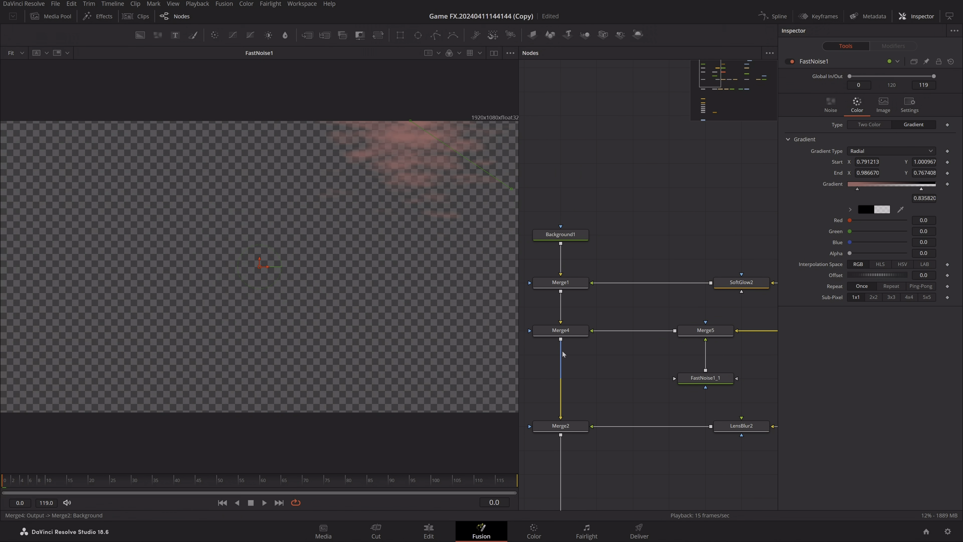
{"action": "key", "text": "1"}
{"action": "scroll", "coordinate": [625, 357], "scroll_direction": "right", "scroll_amount": 3}
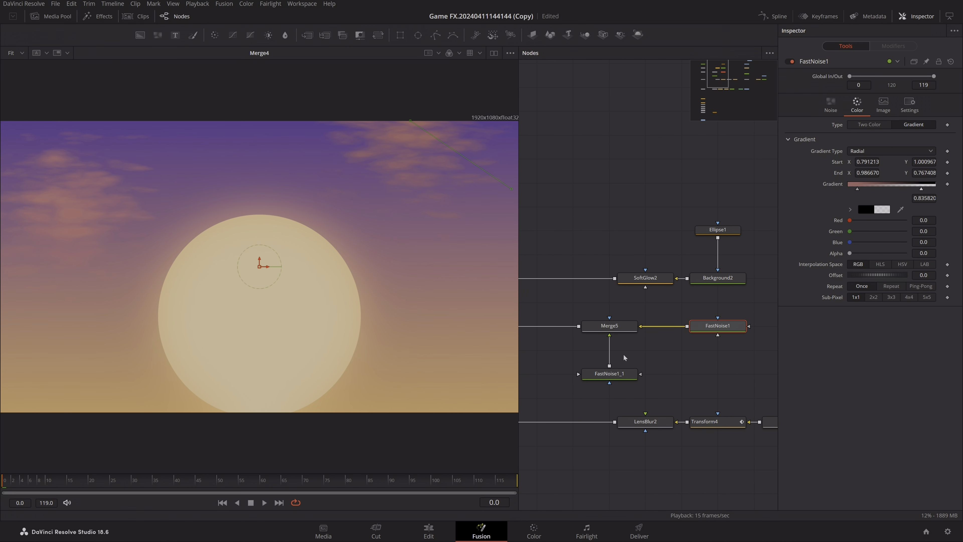
Try locking the X/Y scale in FastNoise1's noise settings to compare the cloud shape, and unlock it again.
{"action": "scroll", "coordinate": [625, 357], "scroll_direction": "right", "scroll_amount": 2}
{"action": "left_click", "coordinate": [688, 358]}
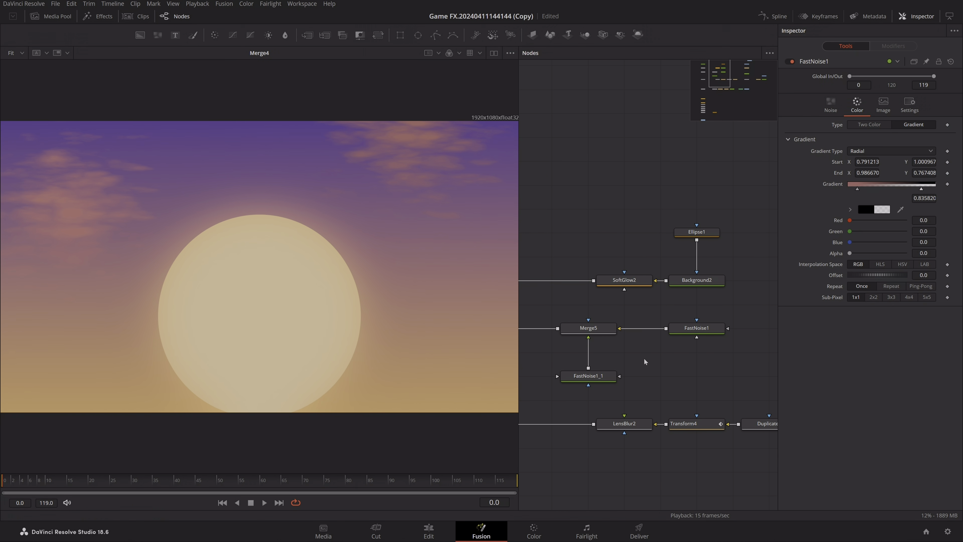
{"action": "left_click", "coordinate": [696, 328]}
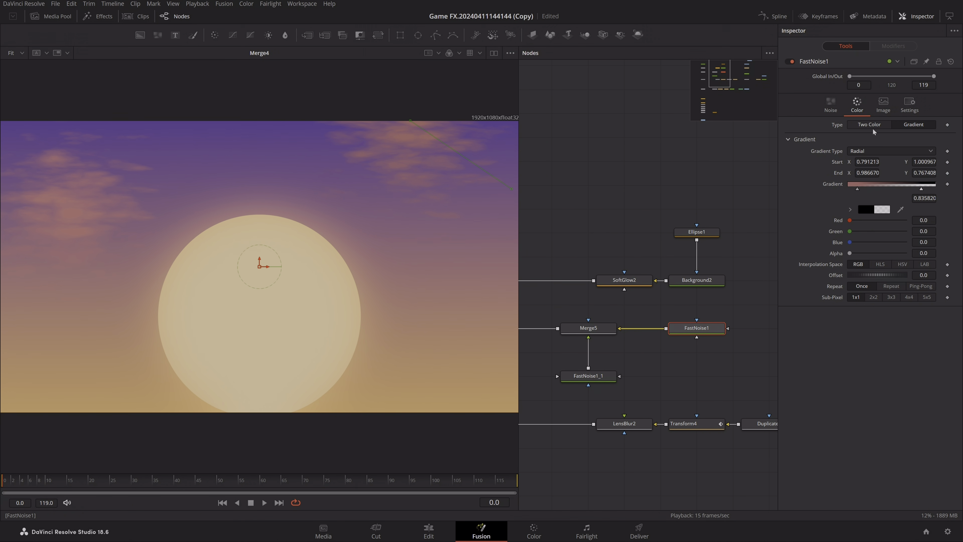
{"action": "left_click", "coordinate": [831, 105]}
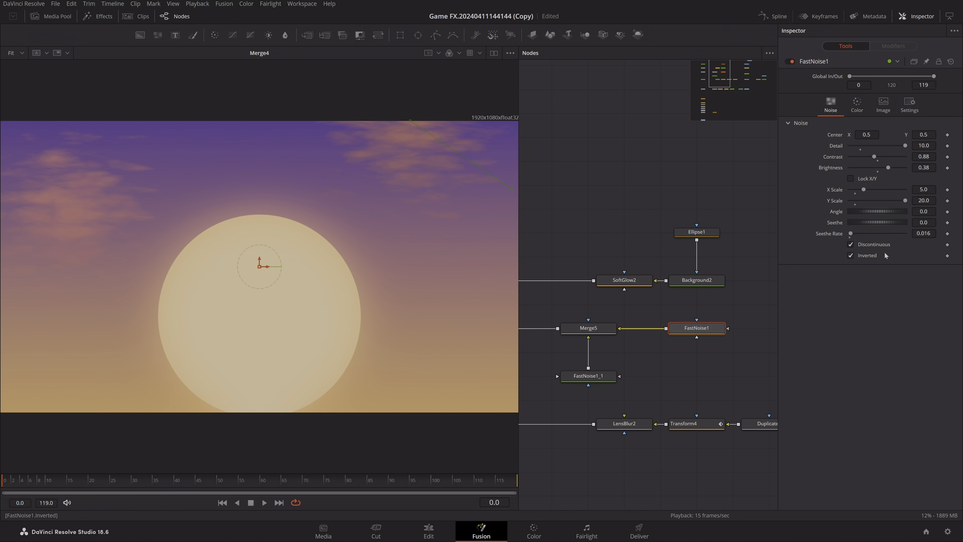
{"action": "left_click", "coordinate": [867, 179]}
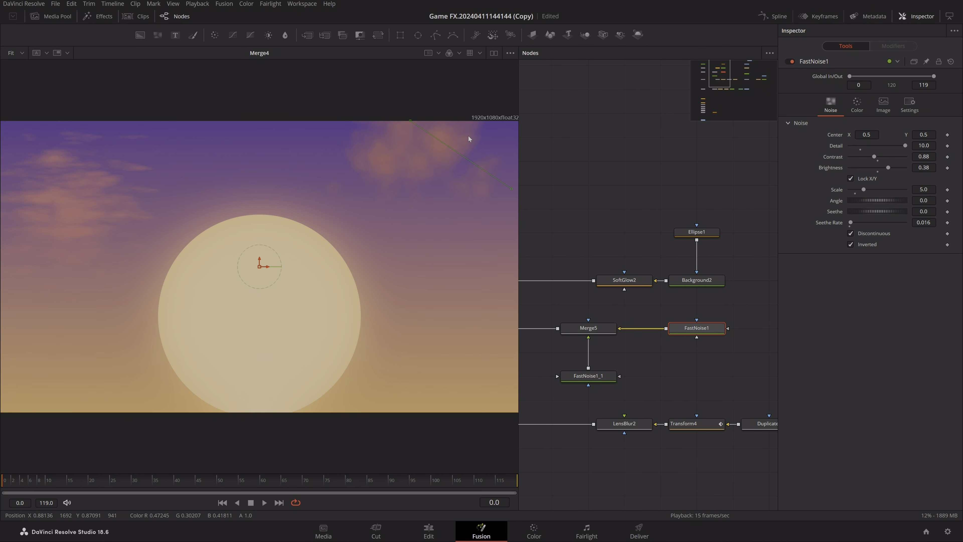
{"action": "left_click", "coordinate": [864, 176]}
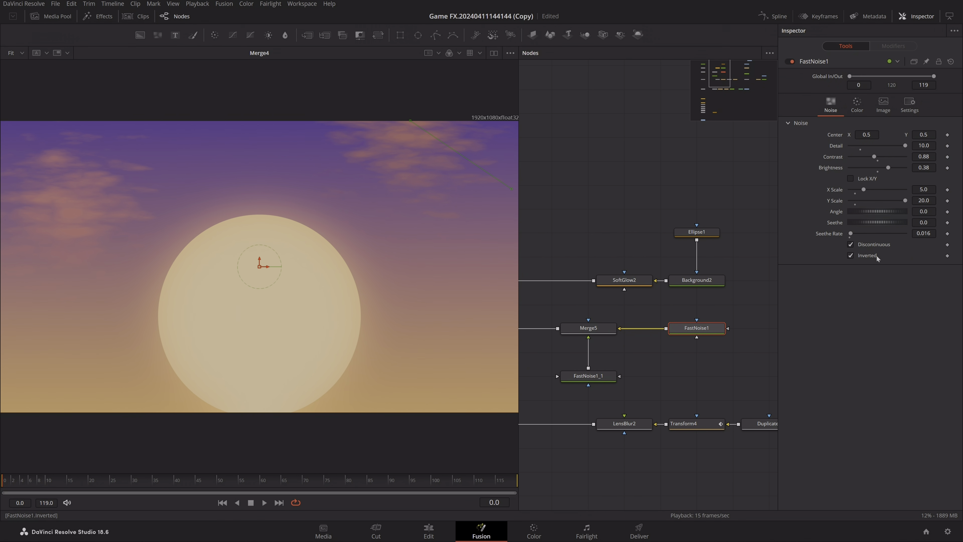
Try moving the start of FastNoise1's radial gradient to about X 0.764, Y 0.730, and undo the move.
{"action": "left_click", "coordinate": [858, 105]}
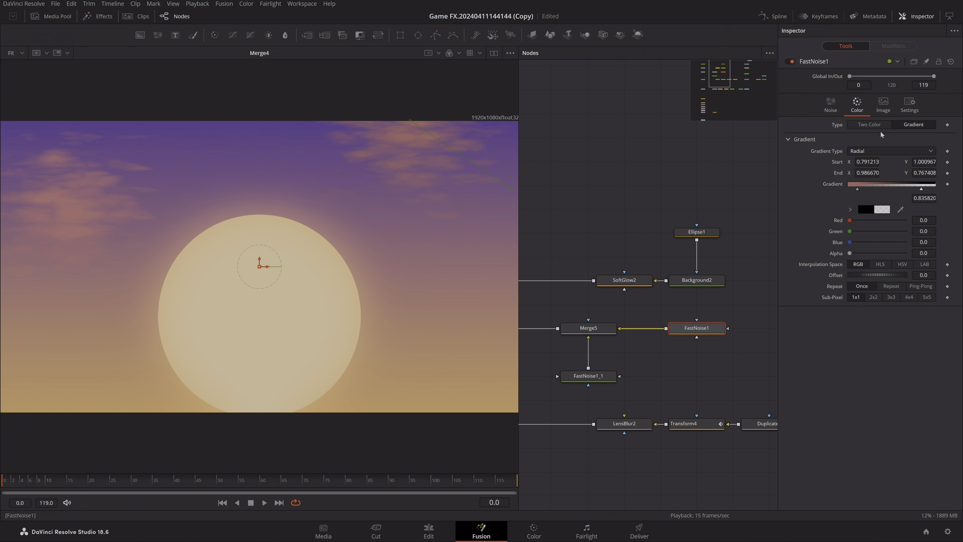
{"action": "left_click", "coordinate": [881, 152]}
{"action": "left_click", "coordinate": [881, 152]}
{"action": "left_click_drag", "start_coordinate": [411, 121], "coordinate": [398, 201]}
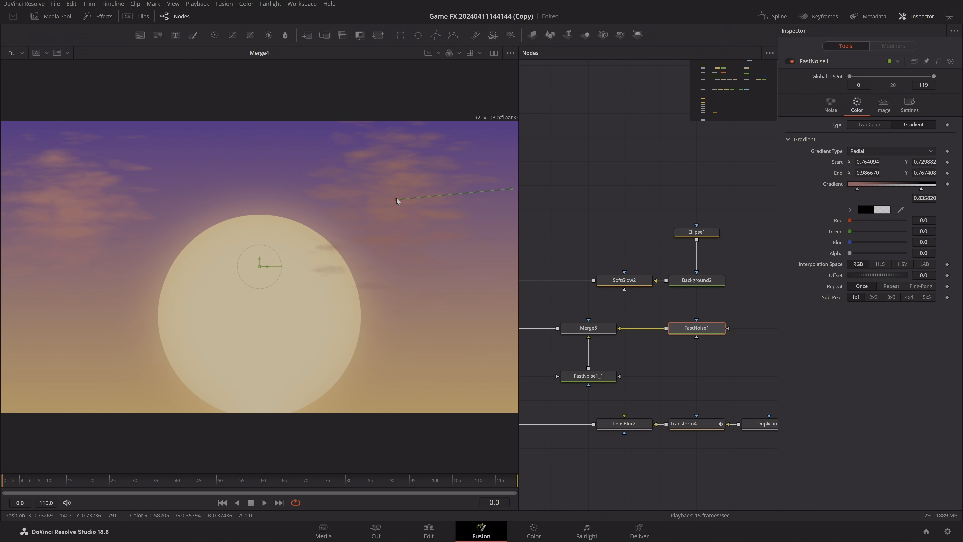
{"action": "key", "text": "ctrl+z"}
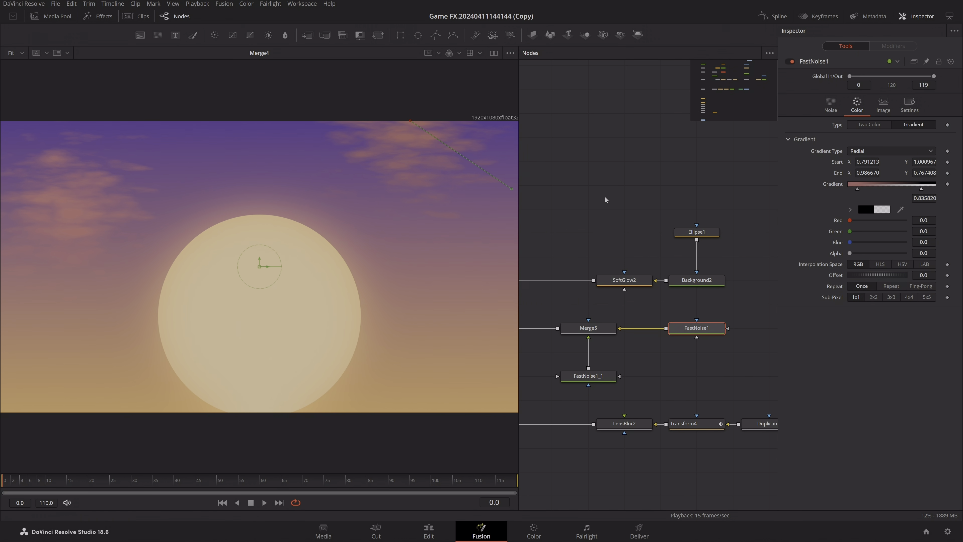
Check the color of the first stop in FastNoise1's gradient in the color picker.
{"action": "left_click", "coordinate": [858, 190]}
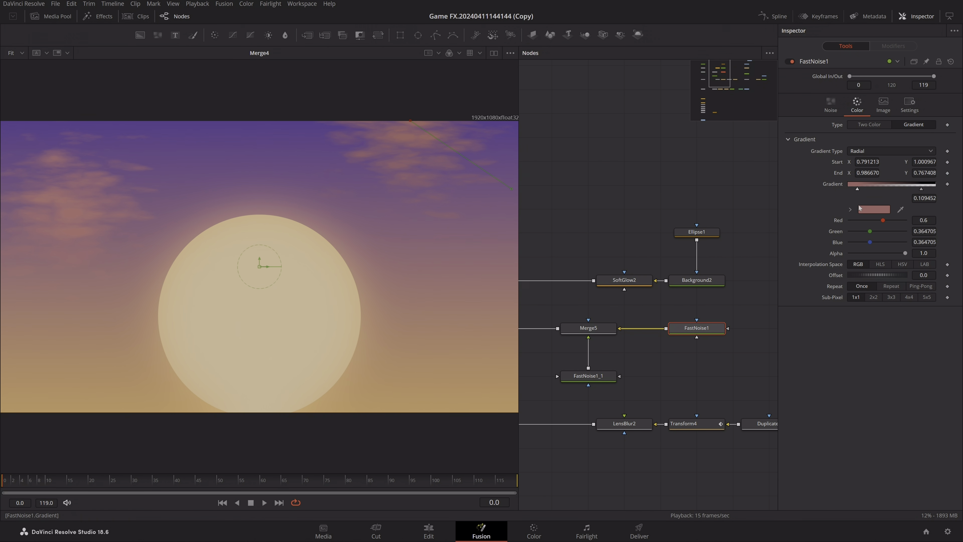
{"action": "left_click", "coordinate": [872, 211]}
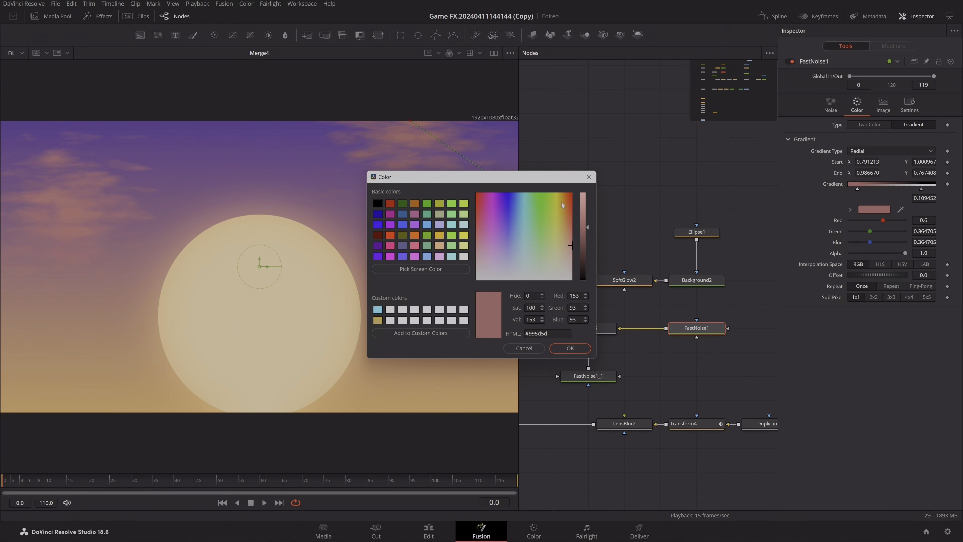
{"action": "left_click", "coordinate": [589, 177]}
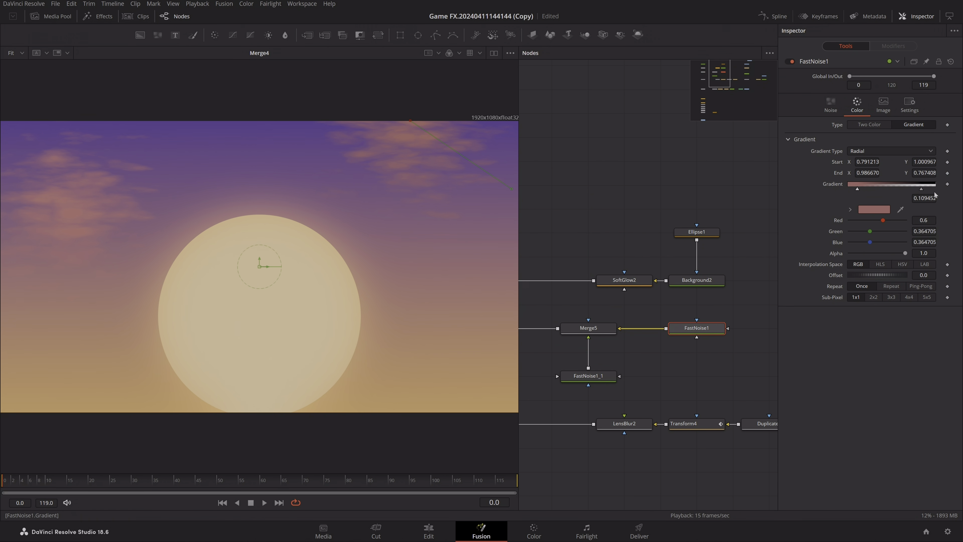
Try raising the alpha of FastNoise1's second gradient stop to 0.921, and undo the change.
{"action": "left_click", "coordinate": [922, 189]}
{"action": "left_click", "coordinate": [864, 211]}
{"action": "left_click", "coordinate": [588, 175]}
{"action": "left_click_drag", "start_coordinate": [850, 253], "coordinate": [872, 262]}
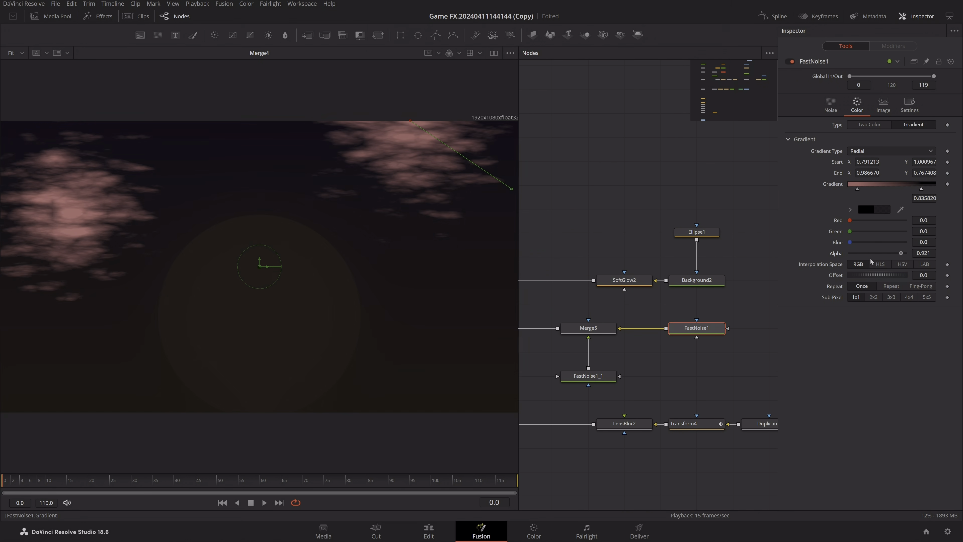
{"action": "key", "text": "ctrl+z"}
Try extending the end of FastNoise1's radial gradient to about X 1.055, Y 0.611, and undo it.
{"action": "scroll", "coordinate": [725, 291], "scroll_direction": "down", "scroll_amount": 1}
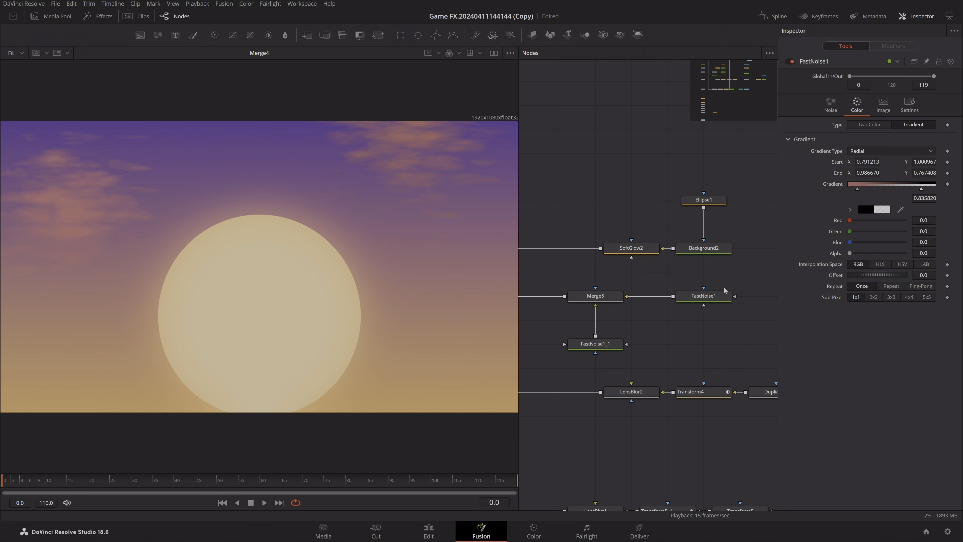
{"action": "left_click", "coordinate": [723, 295]}
{"action": "left_click_drag", "start_coordinate": [511, 189], "coordinate": [546, 234]}
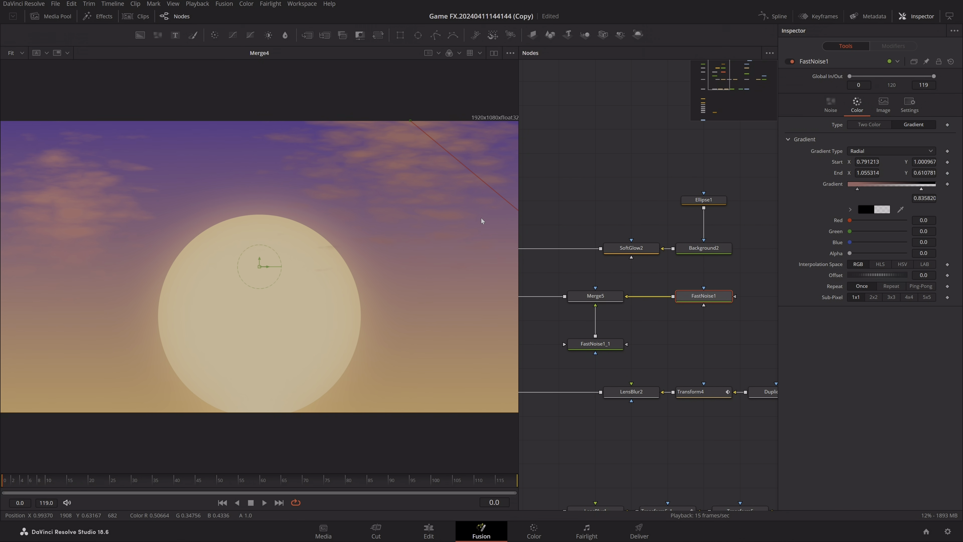
{"action": "key", "text": "ctrl+z"}
{"action": "key", "text": "ctrl+z"}
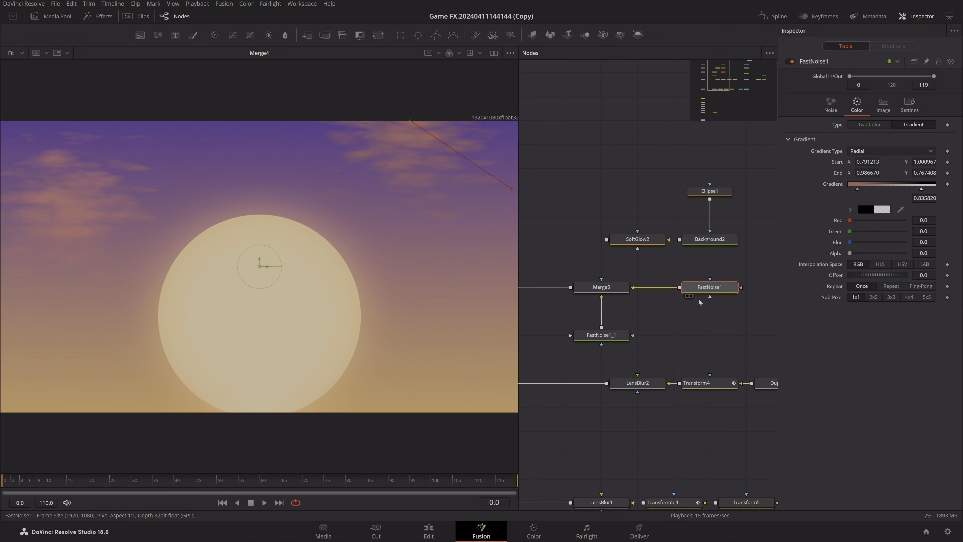
Try moving the gradient end point of FastNoise1_1 in the viewer, and undo the move.
{"action": "left_click", "coordinate": [632, 328]}
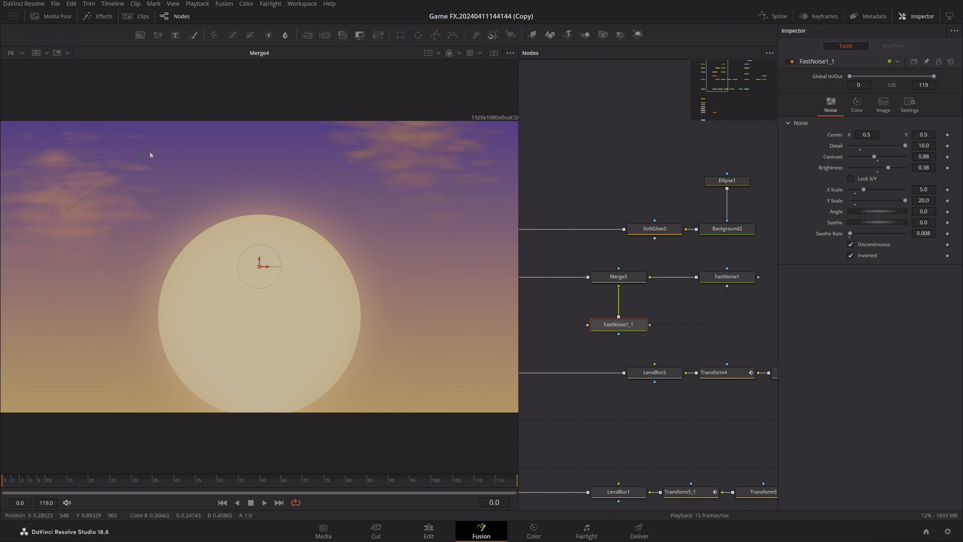
{"action": "left_click_drag", "start_coordinate": [151, 148], "coordinate": [160, 143]}
{"action": "key", "text": "ctrl+z"}
Move the Transform3, MediaIn2 and Background4 nodes together closer to Merge3 in the node graph.
{"action": "key", "text": "ctrl+s"}
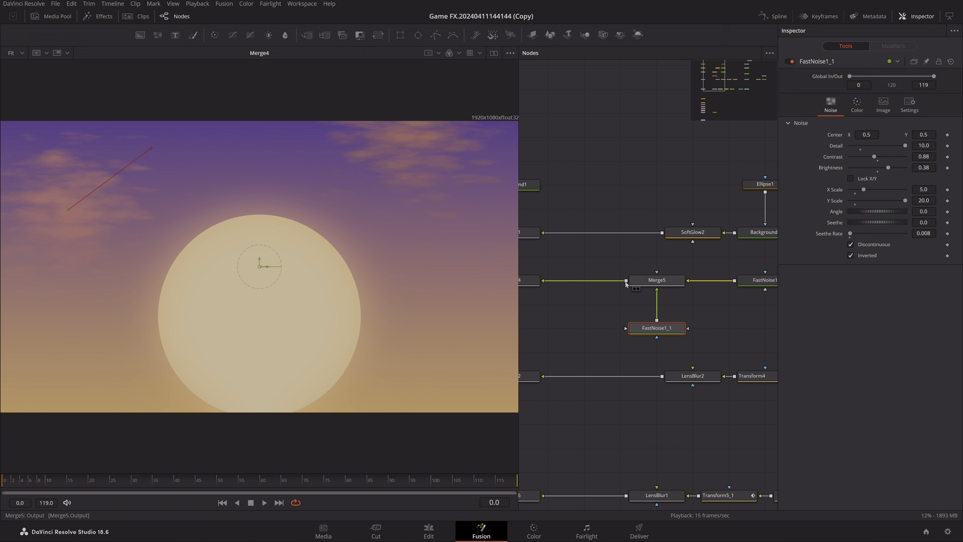
{"action": "left_click_drag", "start_coordinate": [553, 303], "coordinate": [663, 304]}
{"action": "left_click", "coordinate": [662, 305]}
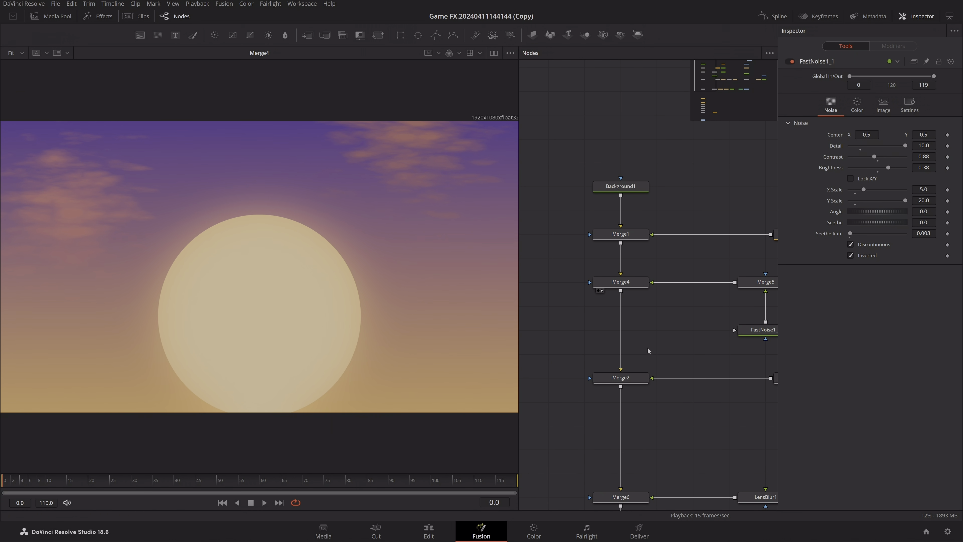
{"action": "scroll", "coordinate": [653, 336], "scroll_direction": "down", "scroll_amount": 1}
{"action": "scroll", "coordinate": [657, 324], "scroll_direction": "right", "scroll_amount": 10}
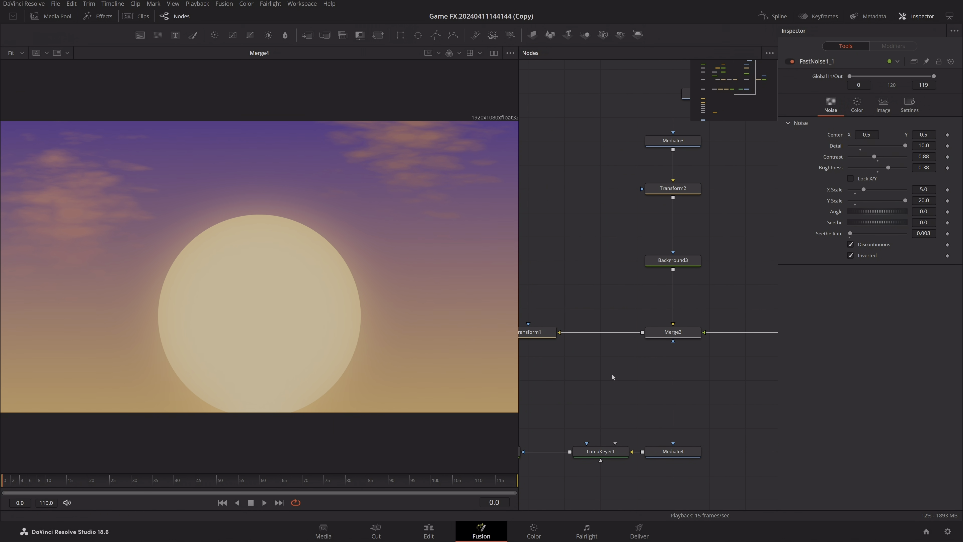
{"action": "scroll", "coordinate": [612, 374], "scroll_direction": "up", "scroll_amount": 1}
{"action": "scroll", "coordinate": [612, 373], "scroll_direction": "right", "scroll_amount": 5}
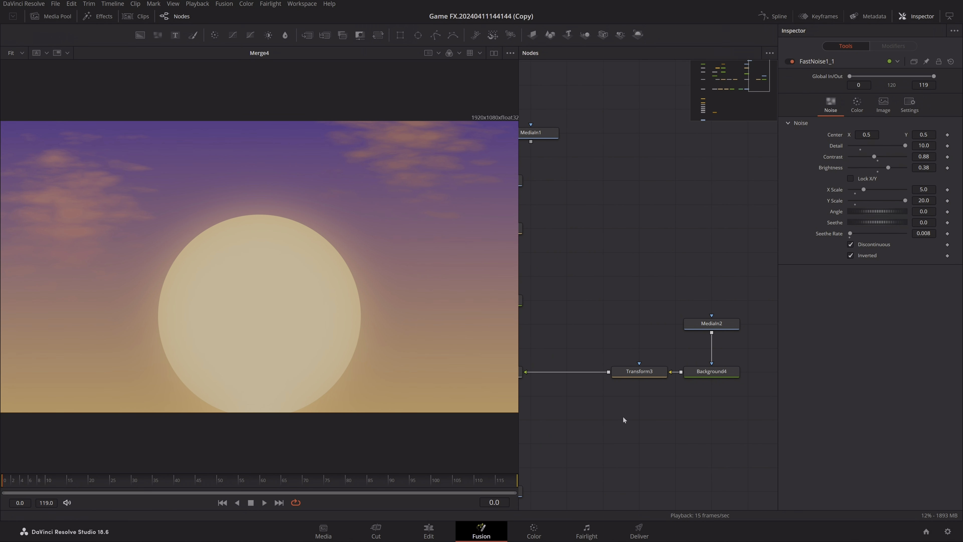
{"action": "left_click_drag", "start_coordinate": [624, 420], "coordinate": [688, 417]}
{"action": "left_click_drag", "start_coordinate": [693, 307], "coordinate": [782, 403]}
{"action": "left_click_drag", "start_coordinate": [688, 434], "coordinate": [653, 446]}
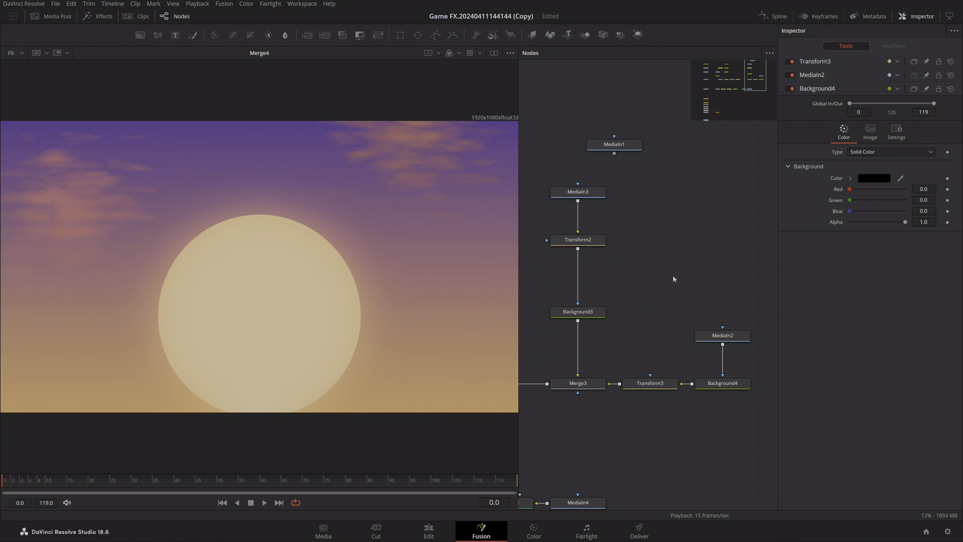
View the MediaIn3 tree image in the viewer, check the whole picture and fit it to the view.
{"action": "left_click_drag", "start_coordinate": [669, 275], "coordinate": [683, 268]}
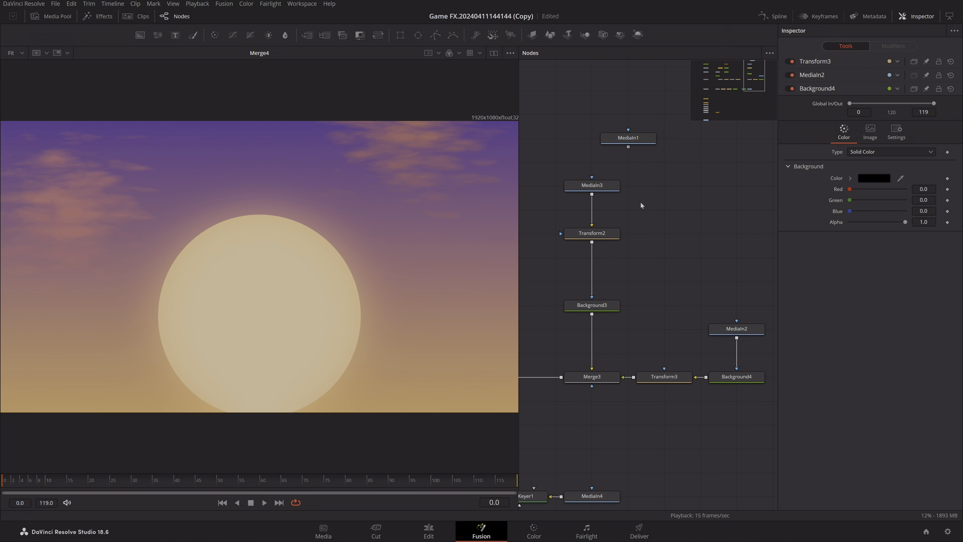
{"action": "left_click", "coordinate": [607, 186]}
{"action": "left_click_drag", "start_coordinate": [621, 197], "coordinate": [648, 236]}
{"action": "key", "text": "1"}
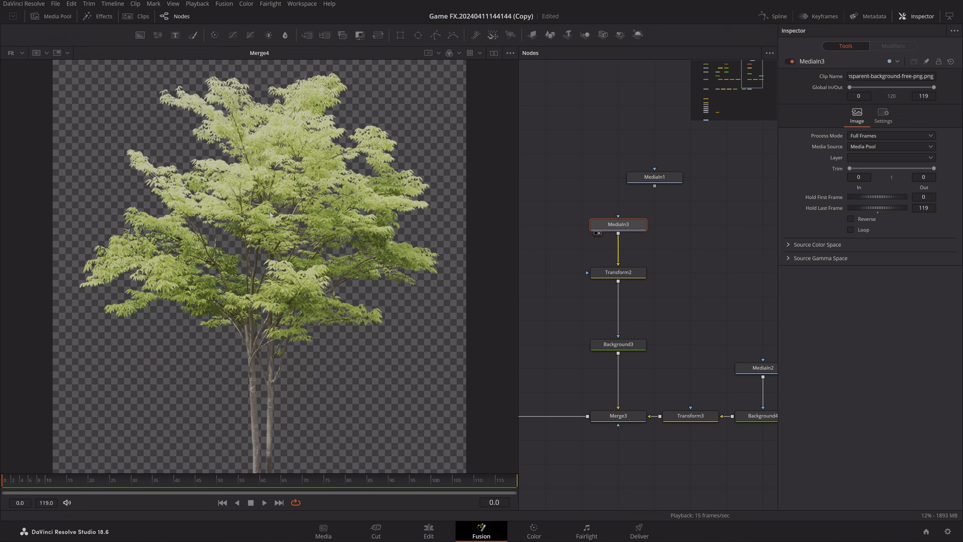
{"action": "scroll", "coordinate": [388, 245], "scroll_direction": "down", "scroll_amount": 2}
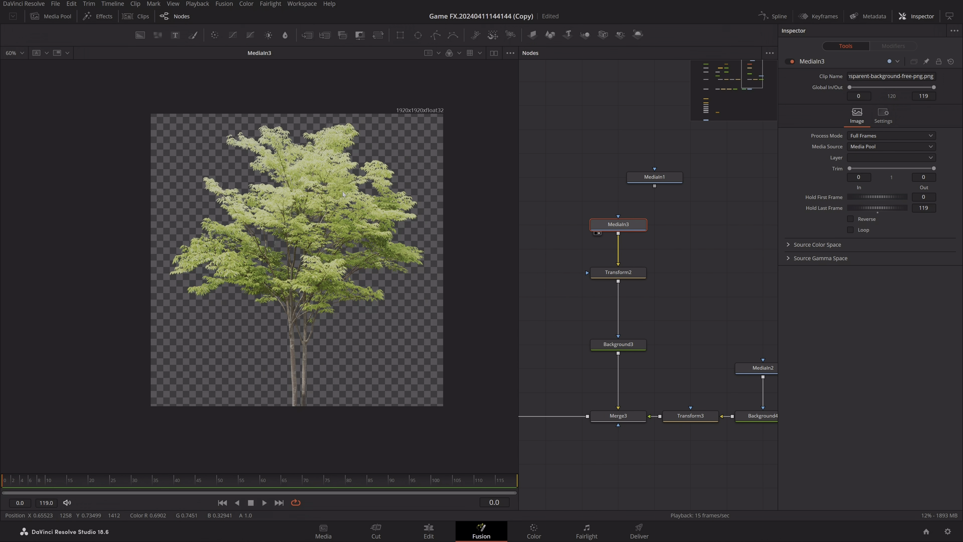
{"action": "key", "text": "ctrl+f"}
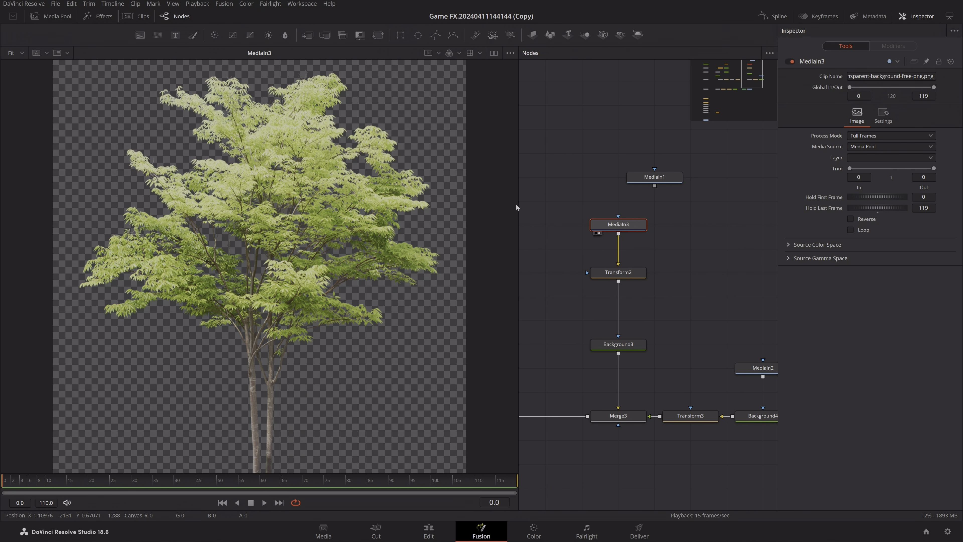
View the MediaIn2 tree image in the viewer and fit it to the view.
{"action": "left_click", "coordinate": [726, 359]}
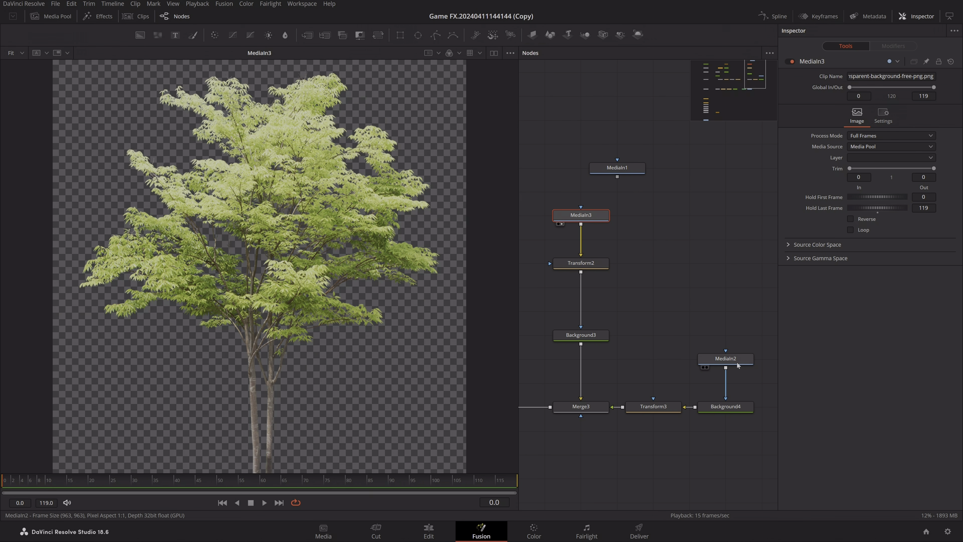
{"action": "key", "text": "1"}
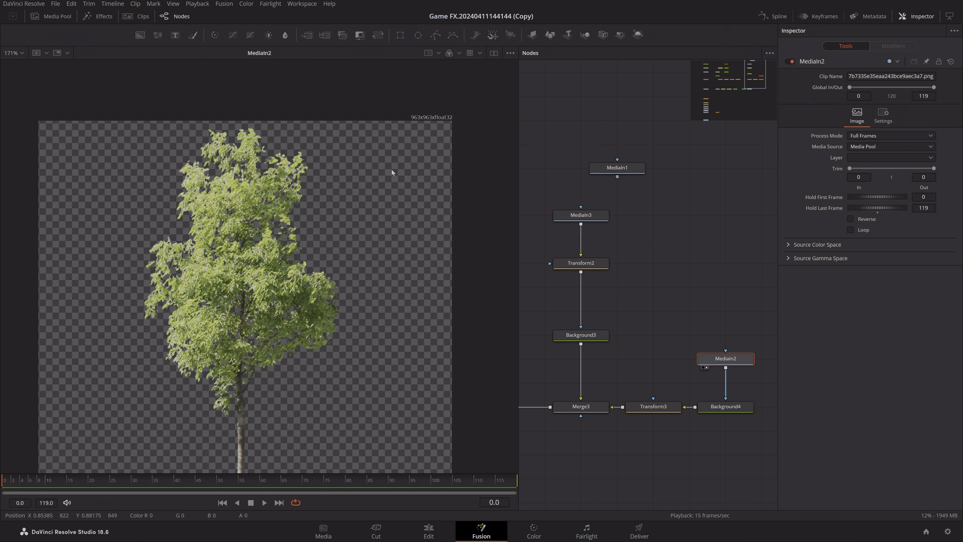
{"action": "key", "text": "ctrl+f"}
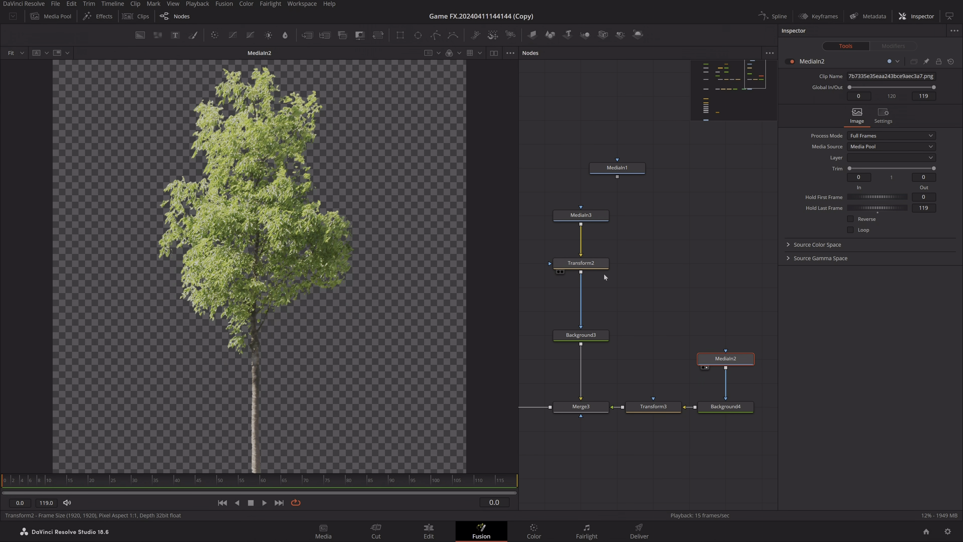
Check MediaIn2's alpha channel, restore the color display, and view the black tree silhouette of Background4.
{"action": "left_click_drag", "start_coordinate": [691, 300], "coordinate": [683, 284]}
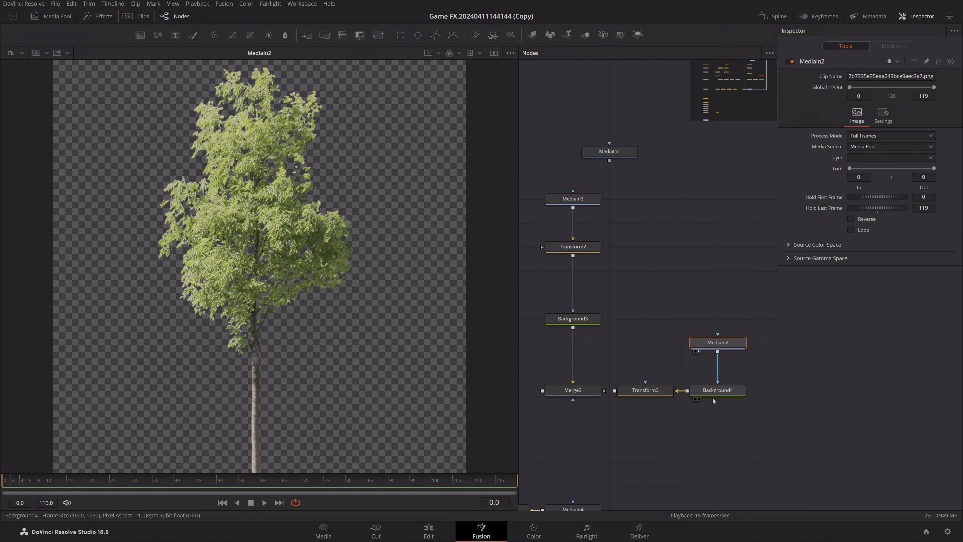
{"action": "left_click", "coordinate": [718, 390]}
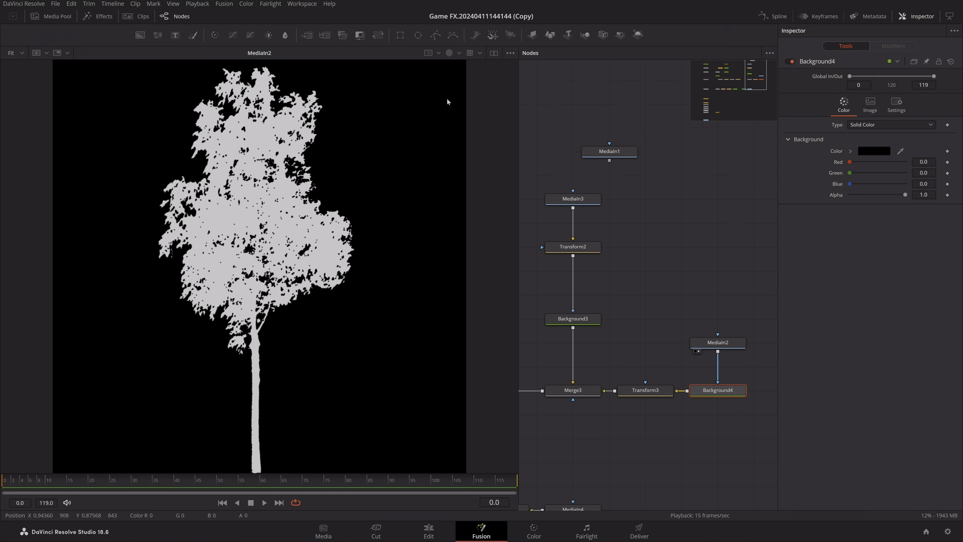
{"action": "left_click", "coordinate": [459, 53]}
{"action": "left_click", "coordinate": [471, 114]}
{"action": "key", "text": "c"}
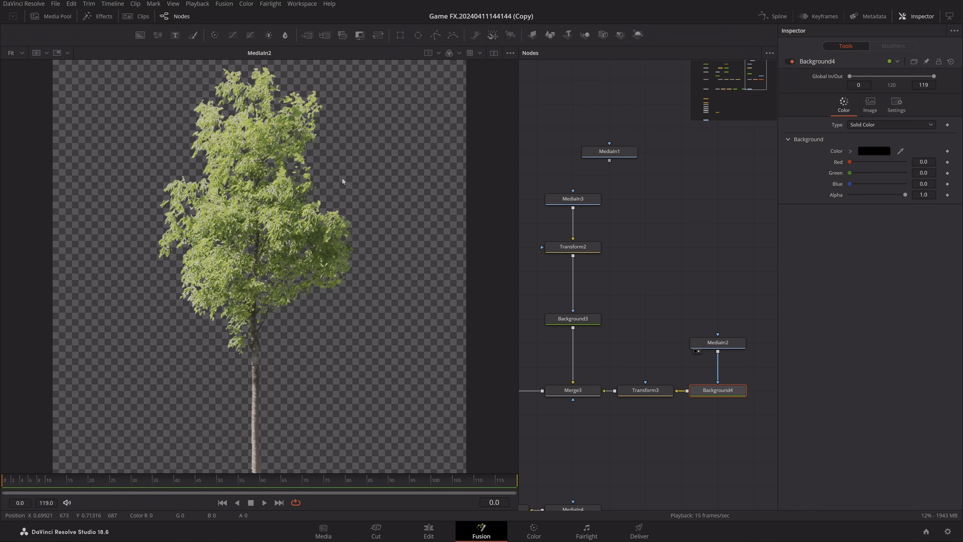
{"action": "key", "text": "1"}
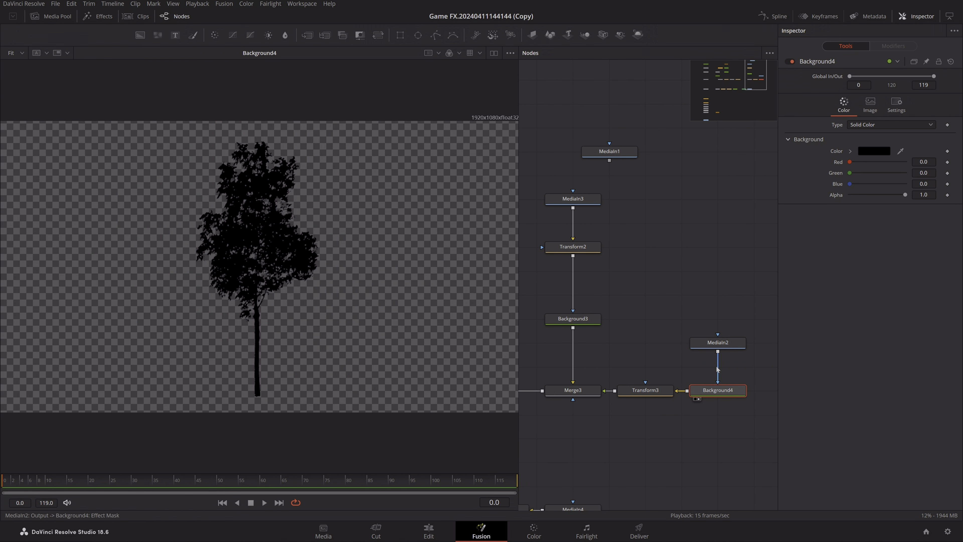
View the output of Transform3 to check how the single tree silhouette is positioned and scaled.
{"action": "left_click", "coordinate": [646, 390]}
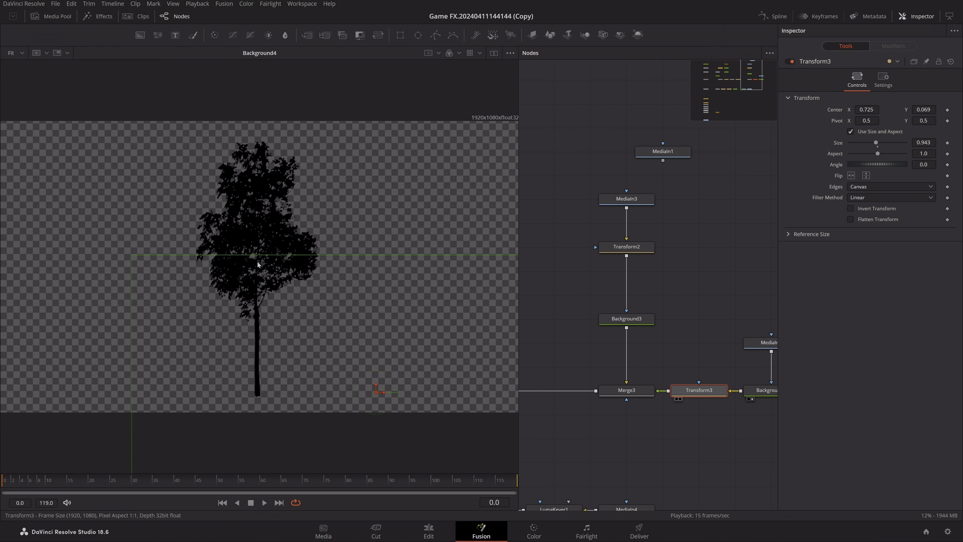
{"action": "key", "text": "1"}
{"action": "scroll", "coordinate": [715, 305], "scroll_direction": "up", "scroll_amount": 2}
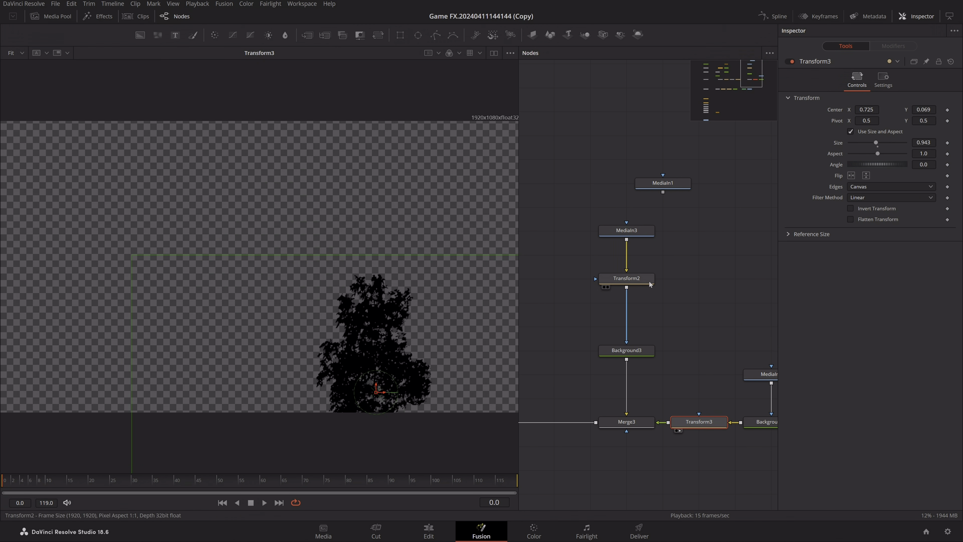
View the MediaIn3 tree again and compare it with the silhouette output of Background3.
{"action": "left_click", "coordinate": [644, 236]}
{"action": "key", "text": "1"}
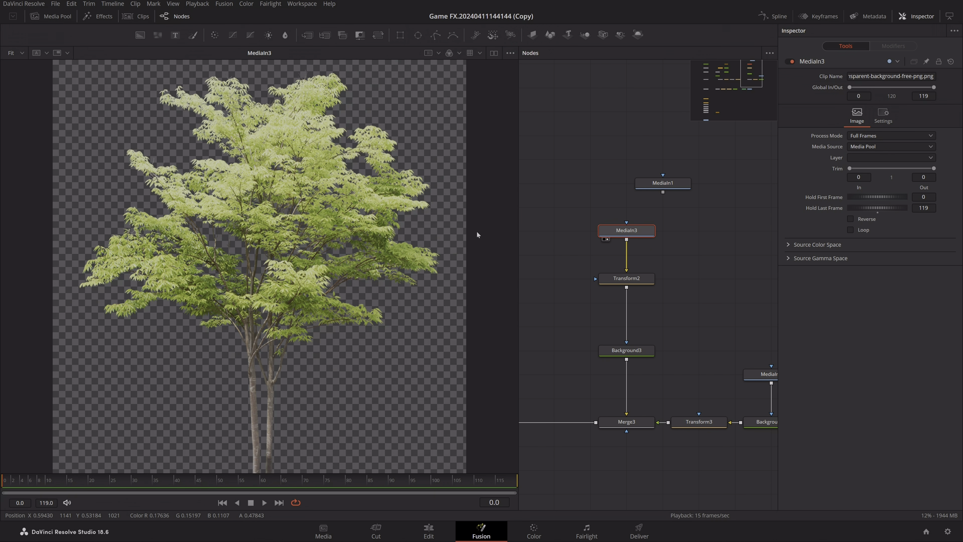
{"action": "left_click", "coordinate": [604, 287]}
{"action": "left_click_drag", "start_coordinate": [626, 350], "coordinate": [449, 322]}
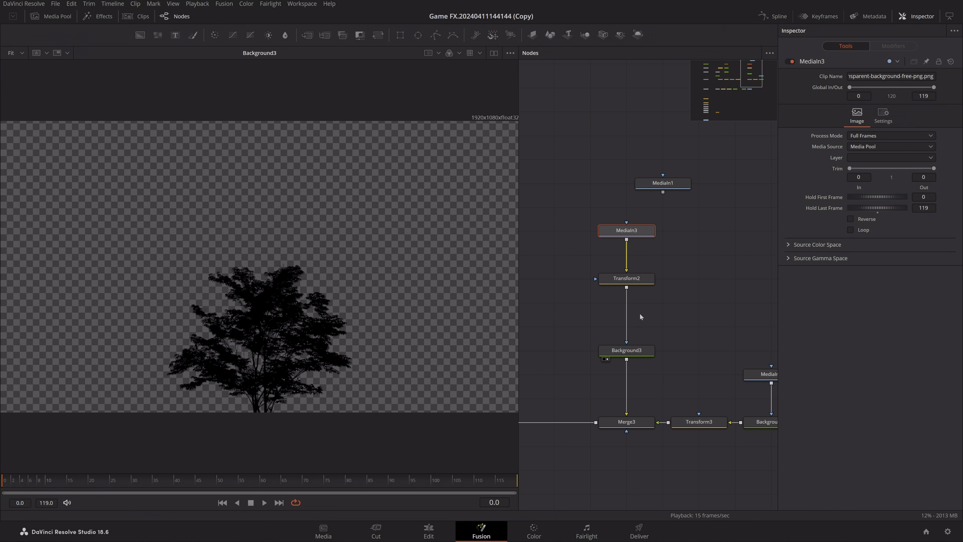
View the two combined tree silhouettes at Merge3 and their shifted position at Transform1.
{"action": "scroll", "coordinate": [645, 307], "scroll_direction": "down", "scroll_amount": 5}
{"action": "left_click", "coordinate": [648, 351]}
{"action": "key", "text": "1"}
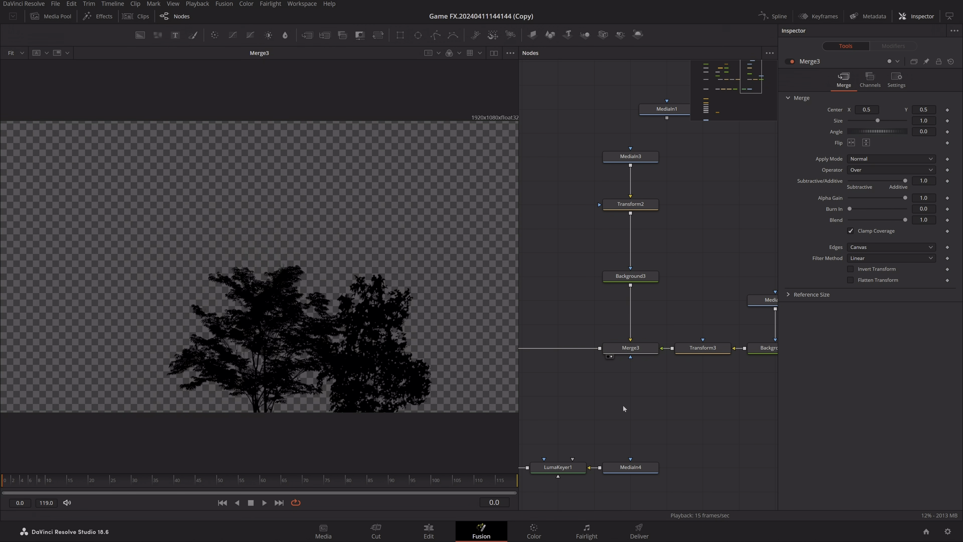
{"action": "scroll", "coordinate": [625, 404], "scroll_direction": "left", "scroll_amount": 10}
{"action": "left_click", "coordinate": [645, 359]}
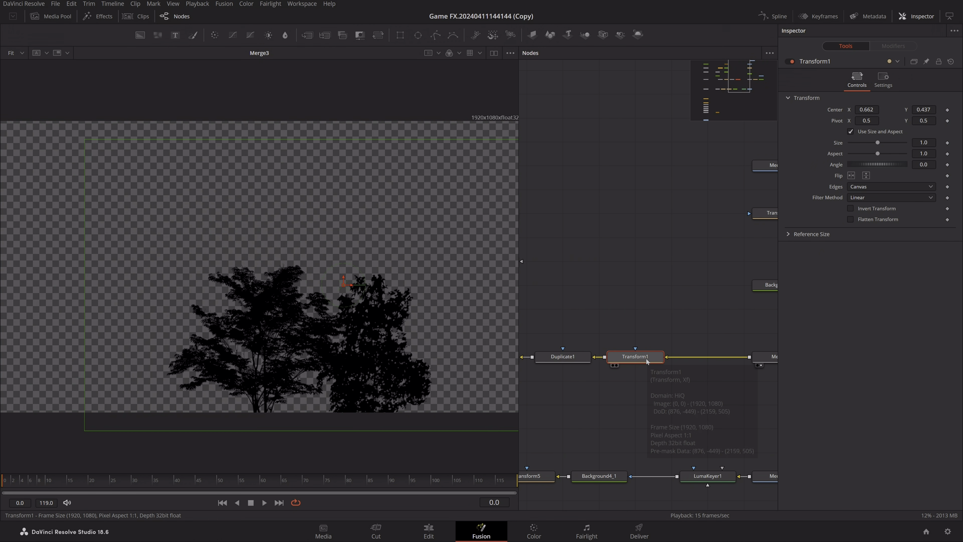
{"action": "key", "text": "1"}
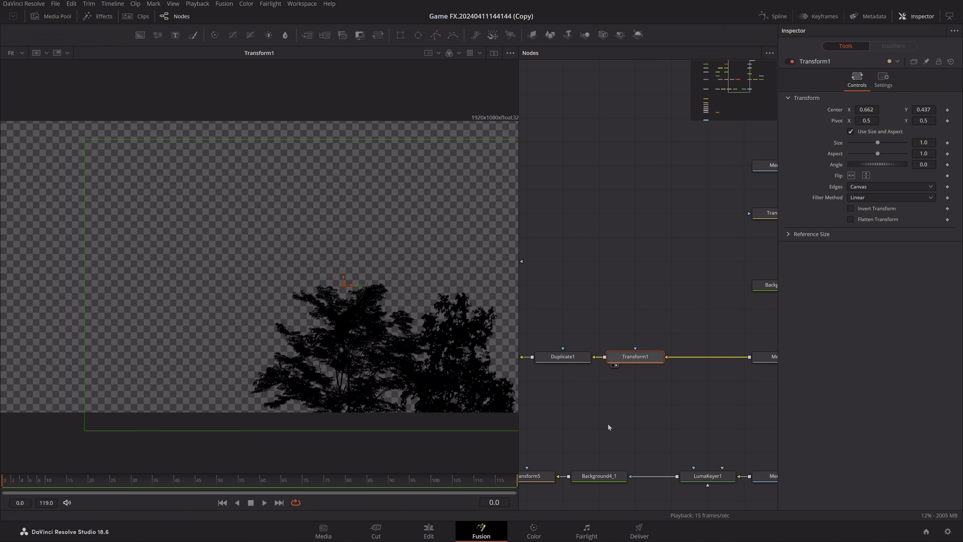
View the output of Duplicate1 to check how the tree group is repeated across the frame.
{"action": "scroll", "coordinate": [611, 424], "scroll_direction": "left", "scroll_amount": 5}
{"action": "left_click_drag", "start_coordinate": [604, 356], "coordinate": [641, 357]}
{"action": "left_click", "coordinate": [641, 357]}
{"action": "key", "text": "1"}
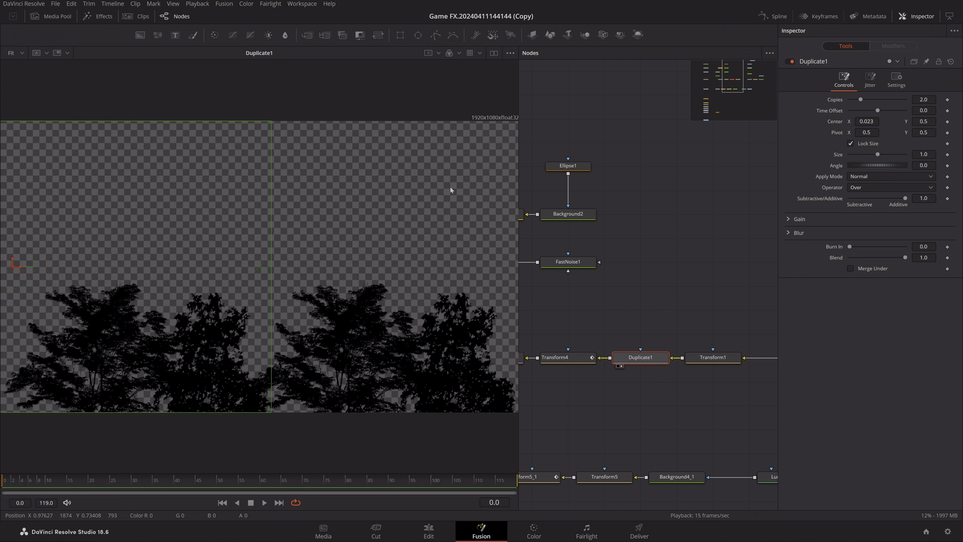
{"action": "left_click", "coordinate": [661, 243]}
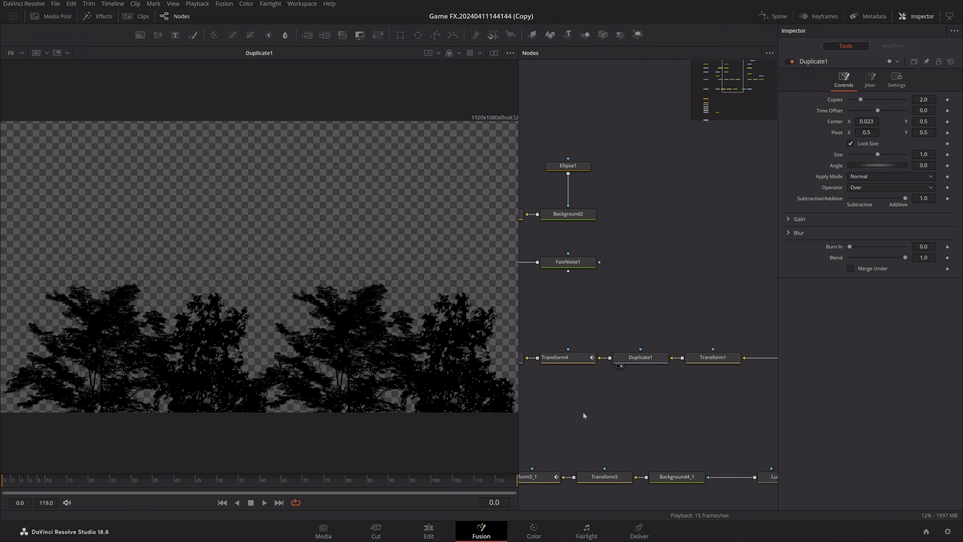
View Transform4, preview the trees' animated horizontal movement, and return to the first frame.
{"action": "scroll", "coordinate": [645, 408], "scroll_direction": "left", "scroll_amount": 3}
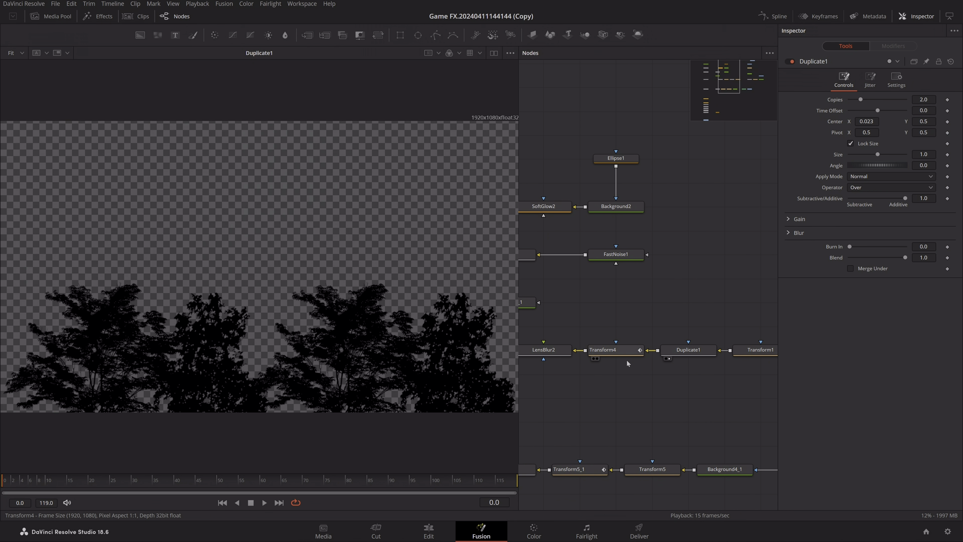
{"action": "left_click", "coordinate": [623, 354]}
{"action": "key", "text": "1"}
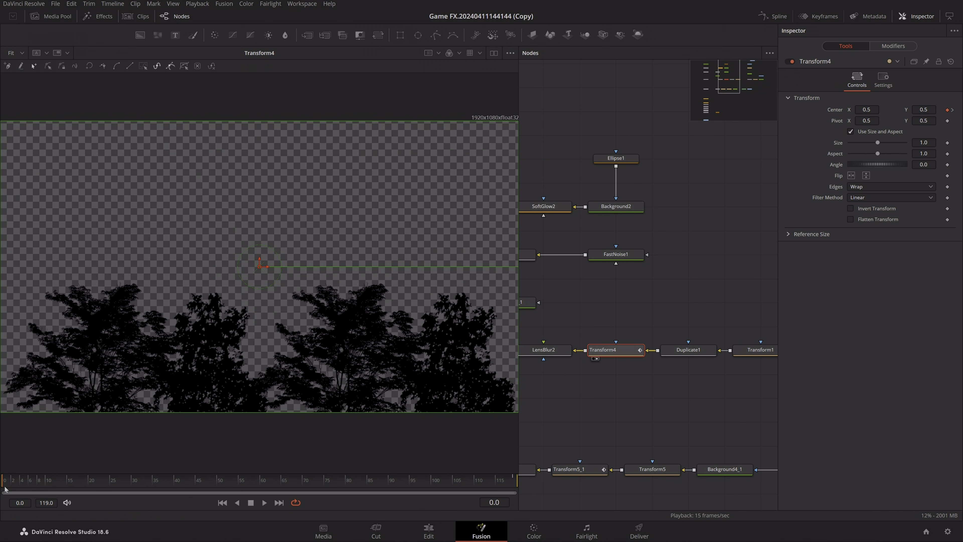
{"action": "key", "text": "space"}
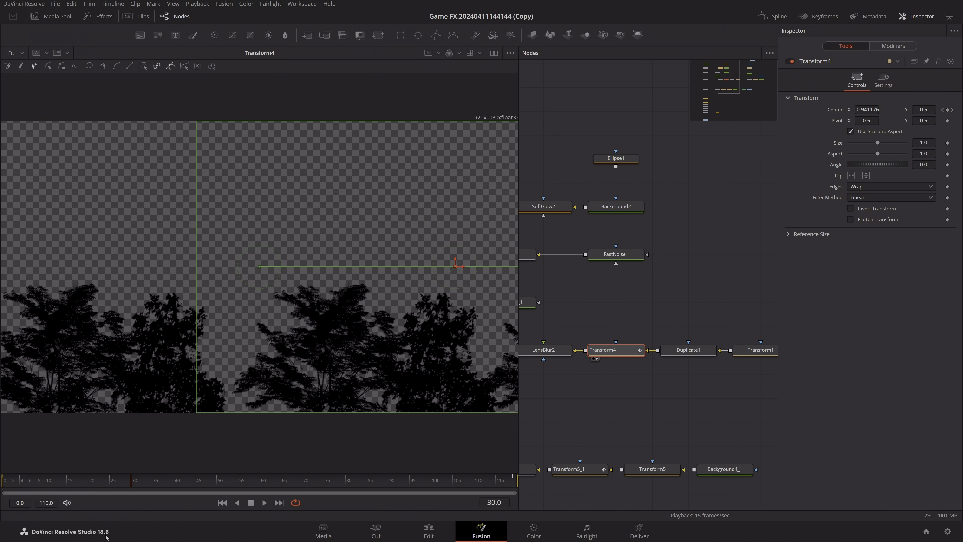
{"action": "key", "text": "Home"}
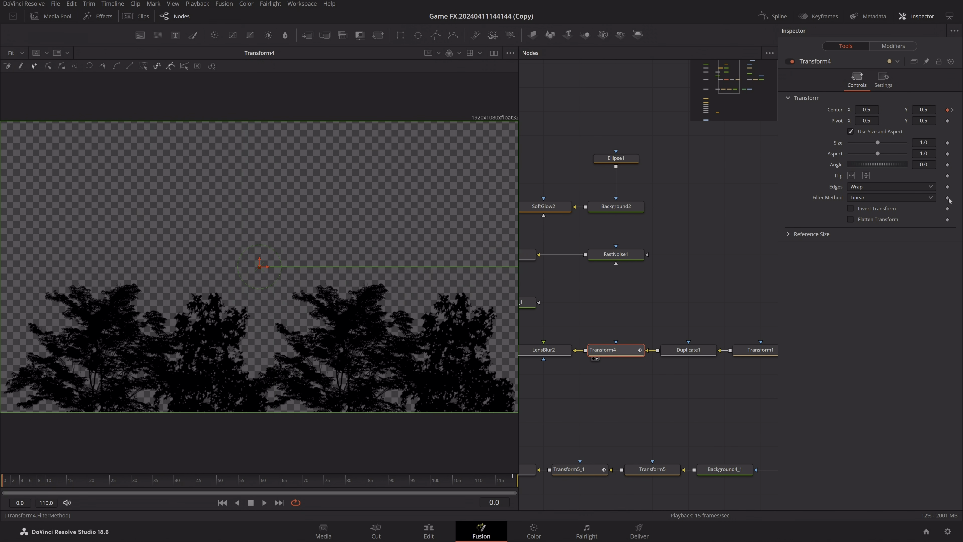
Try scaling Transform4 down to 0.711 with its edges set to Canvas, and undo both changes.
{"action": "left_click", "coordinate": [880, 186]}
{"action": "left_click", "coordinate": [880, 186]}
{"action": "mouse_move", "coordinate": [3, 487]}
{"action": "left_mouse_down"}
{"action": "mouse_move", "coordinate": [44, 498]}
{"action": "mouse_move", "coordinate": [4, 498]}
{"action": "left_mouse_up"}
{"action": "mouse_move", "coordinate": [877, 142]}
{"action": "left_mouse_down"}
{"action": "mouse_move", "coordinate": [852, 142]}
{"action": "mouse_move", "coordinate": [870, 142]}
{"action": "left_mouse_up"}
{"action": "left_click", "coordinate": [891, 186]}
{"action": "left_click", "coordinate": [868, 197]}
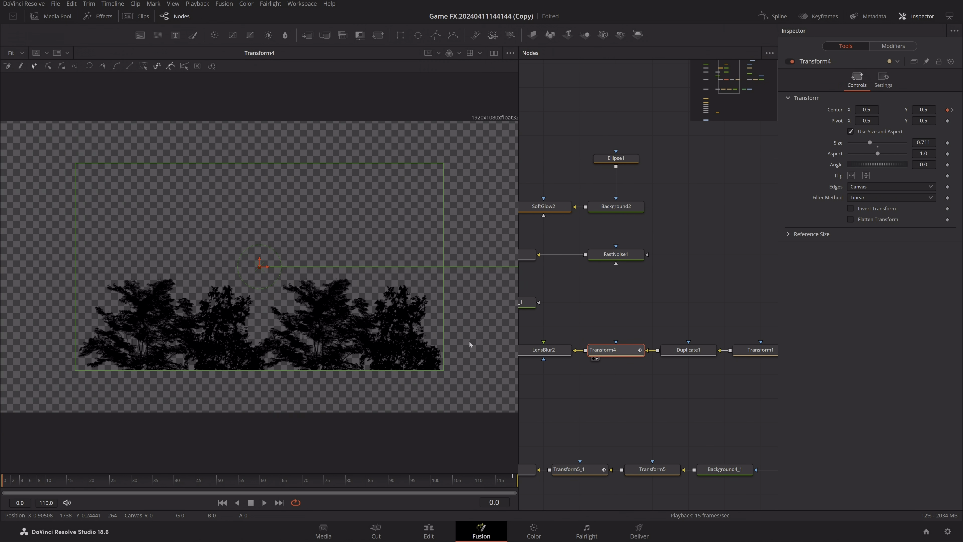
{"action": "key", "text": "ctrl+z"}
{"action": "key", "text": "ctrl+z"}
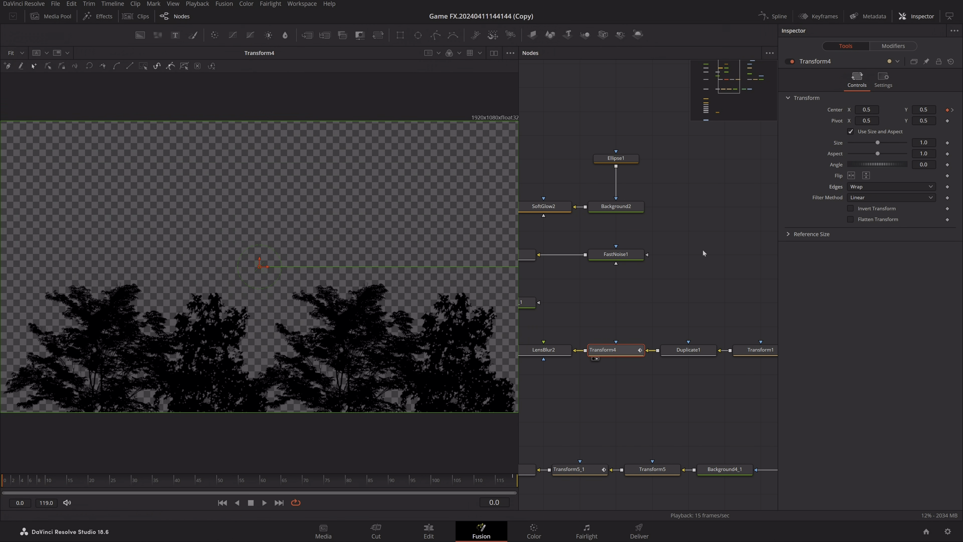
View the output of LensBlur2 to check the blur applied to the tree silhouettes.
{"action": "left_click_drag", "start_coordinate": [577, 367], "coordinate": [739, 326]}
{"action": "left_click", "coordinate": [625, 325]}
{"action": "key", "text": "1"}
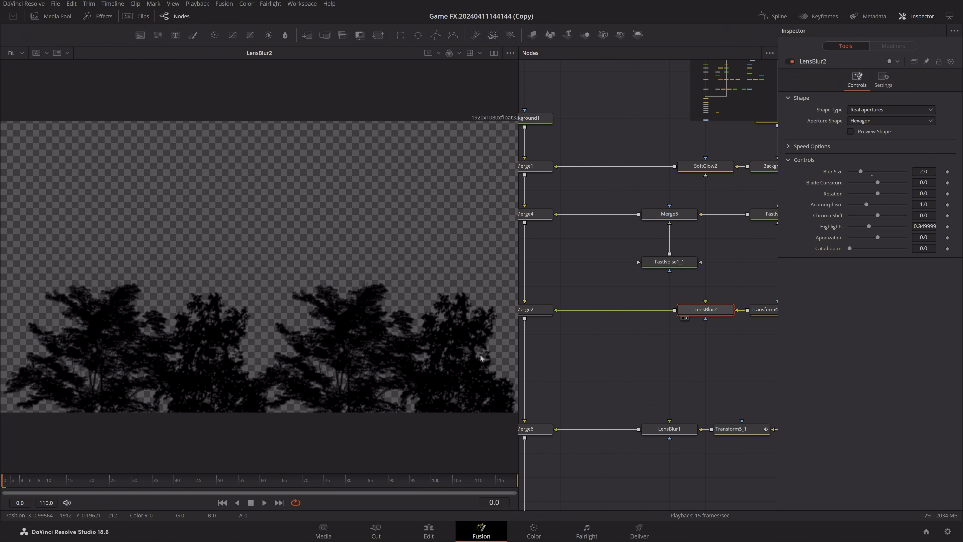
View the trees composited over the sunset at Merge2, and play the scrolling animation before stopping it.
{"action": "left_click_drag", "start_coordinate": [545, 340], "coordinate": [606, 320]}
{"action": "left_click", "coordinate": [564, 299]}
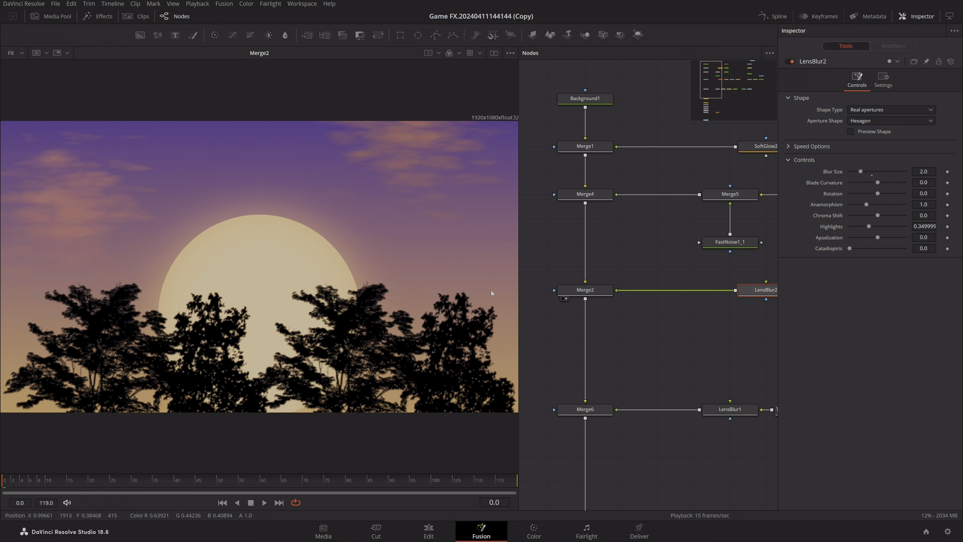
{"action": "key", "text": "space"}
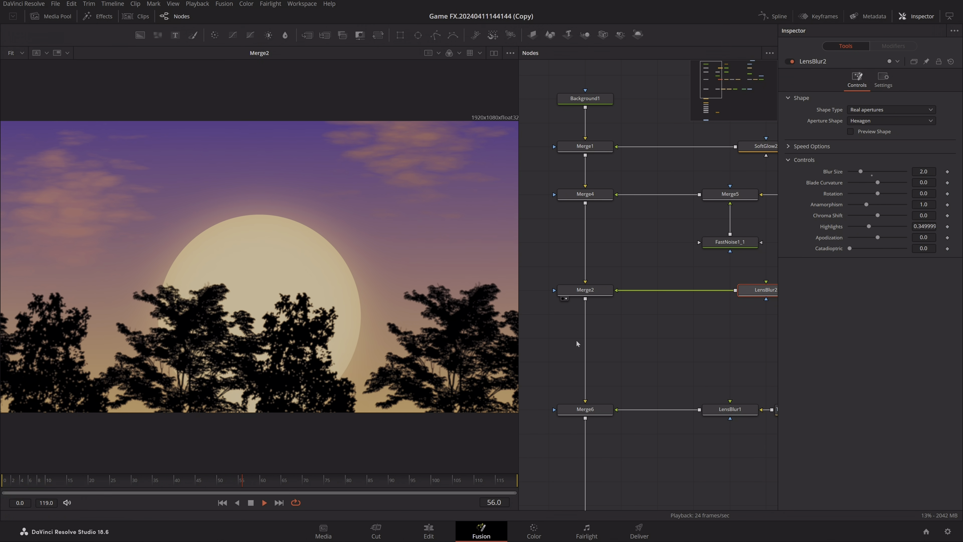
{"action": "key", "text": "space"}
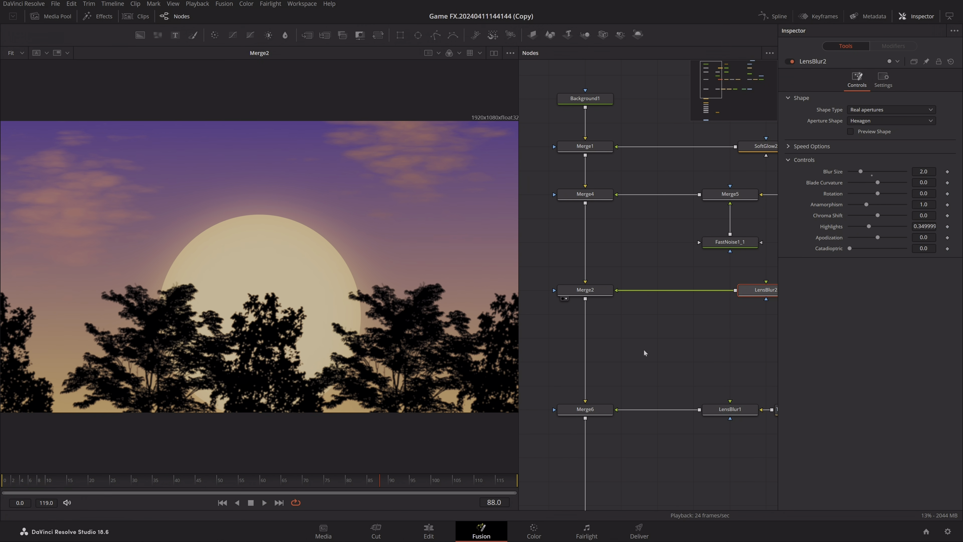
View the chain-link fence source image at MediaIn4.
{"action": "left_click", "coordinate": [644, 350]}
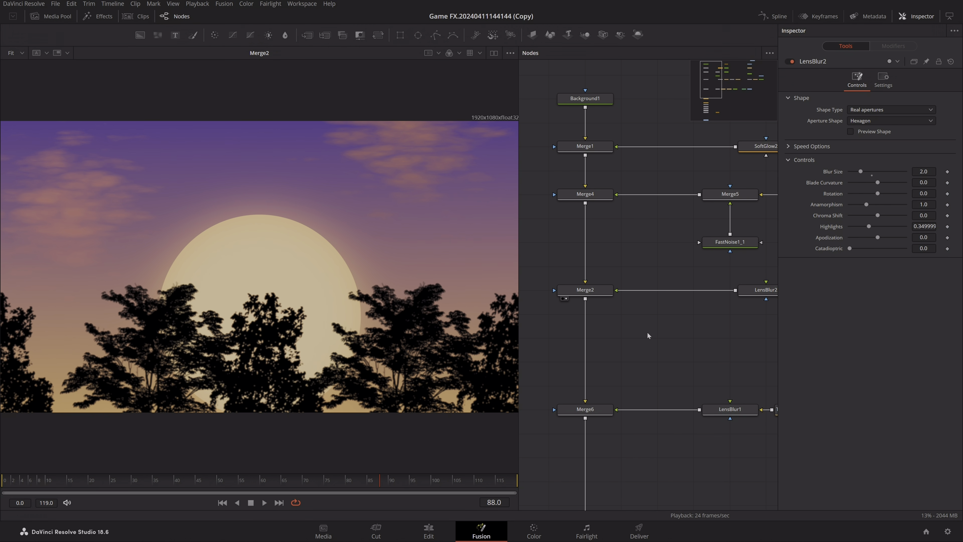
{"action": "scroll", "coordinate": [666, 342], "scroll_direction": "down", "scroll_amount": 3}
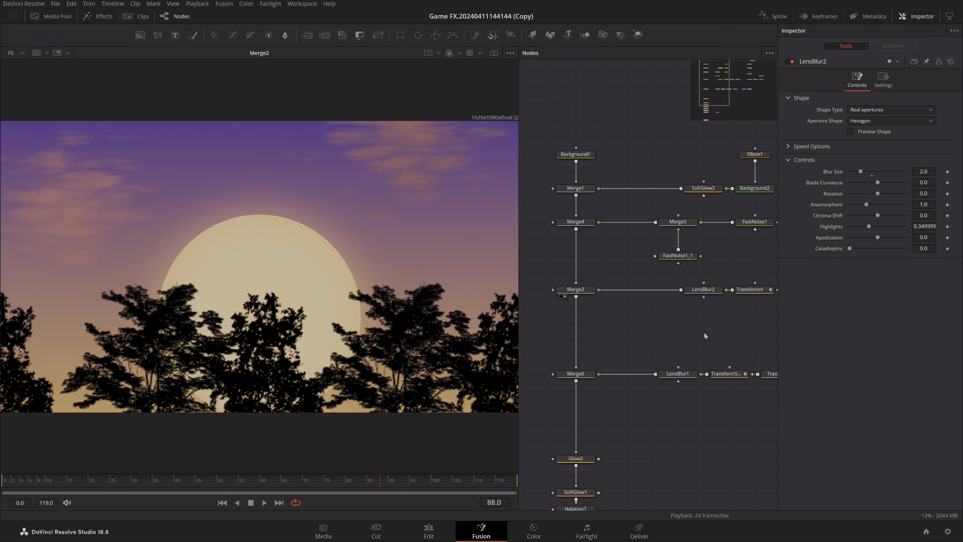
{"action": "scroll", "coordinate": [704, 336], "scroll_direction": "up", "scroll_amount": 3}
{"action": "scroll", "coordinate": [680, 329], "scroll_direction": "right", "scroll_amount": 3}
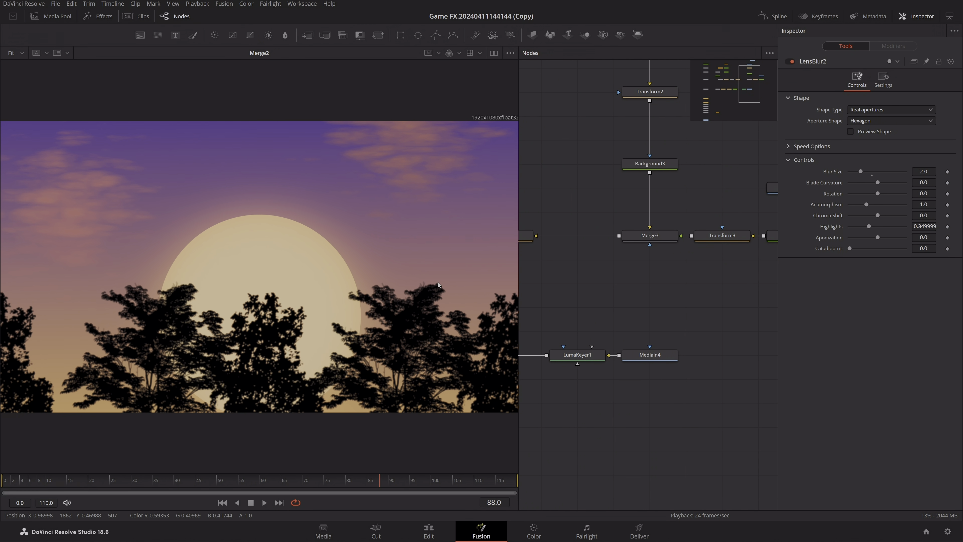
{"action": "left_click_drag", "start_coordinate": [658, 358], "coordinate": [174, 312]}
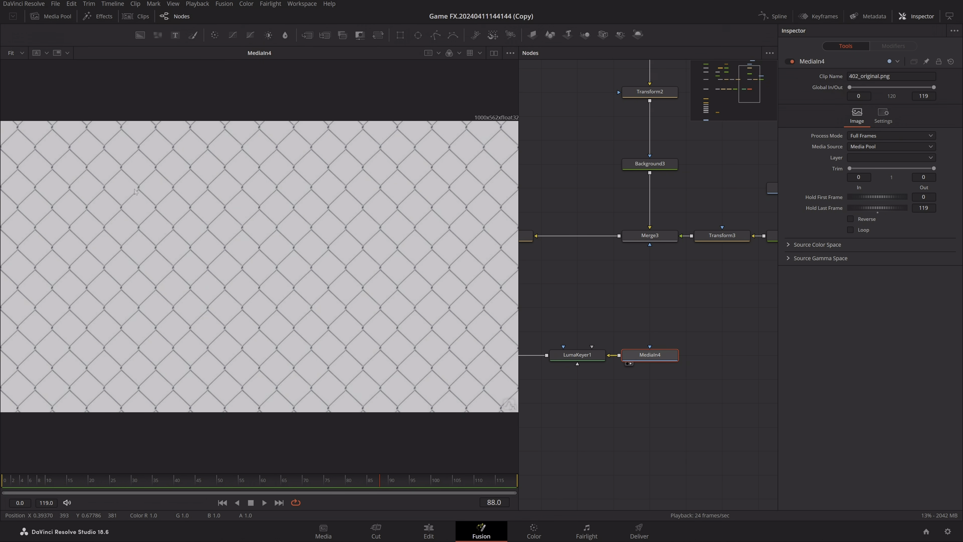
View the keyed fence at LumaKeyer1 and examine its keying settings.
{"action": "scroll", "coordinate": [699, 424], "scroll_direction": "right", "scroll_amount": 3}
{"action": "left_click_drag", "start_coordinate": [692, 362], "coordinate": [441, 283]}
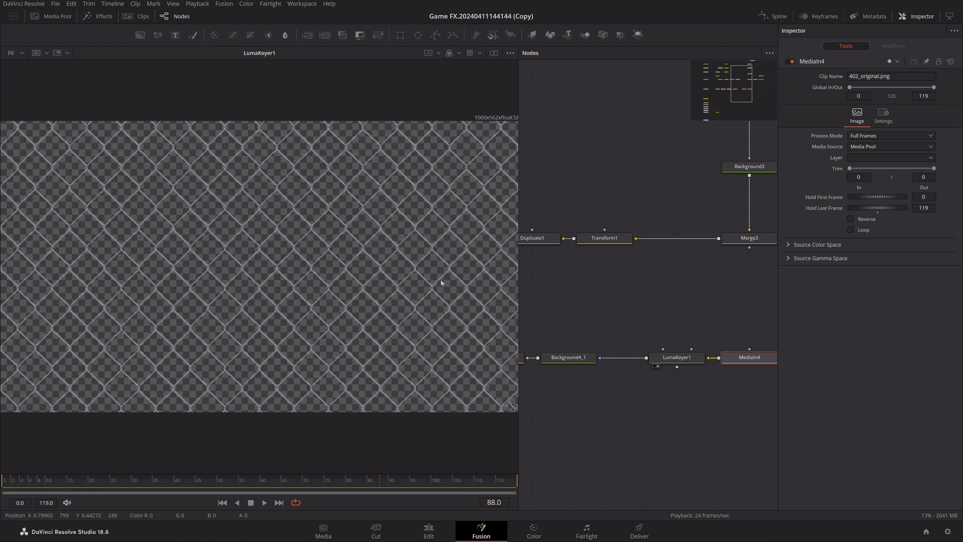
{"action": "left_click", "coordinate": [676, 360]}
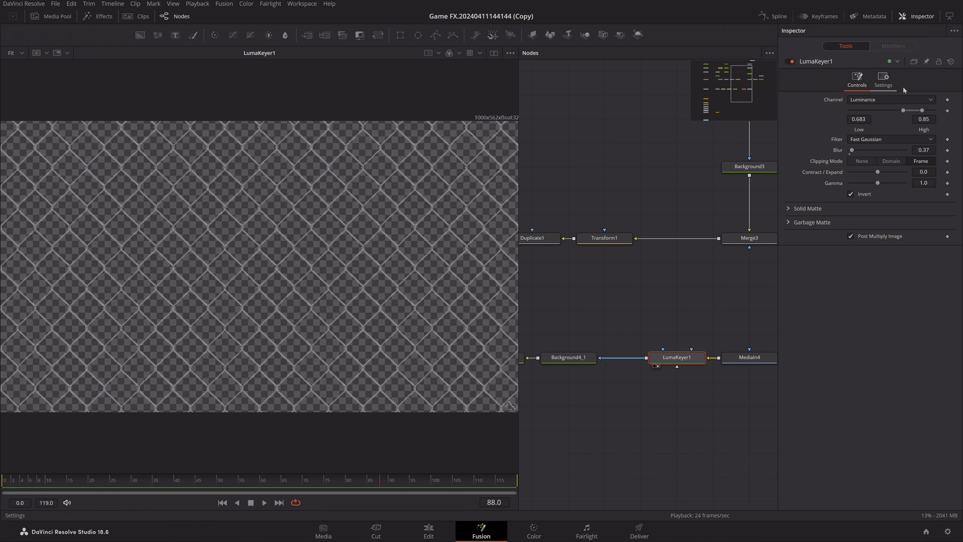
View Background4_1 to check the solid color applied to the keyed fence.
{"action": "scroll", "coordinate": [746, 378], "scroll_direction": "left", "scroll_amount": 3}
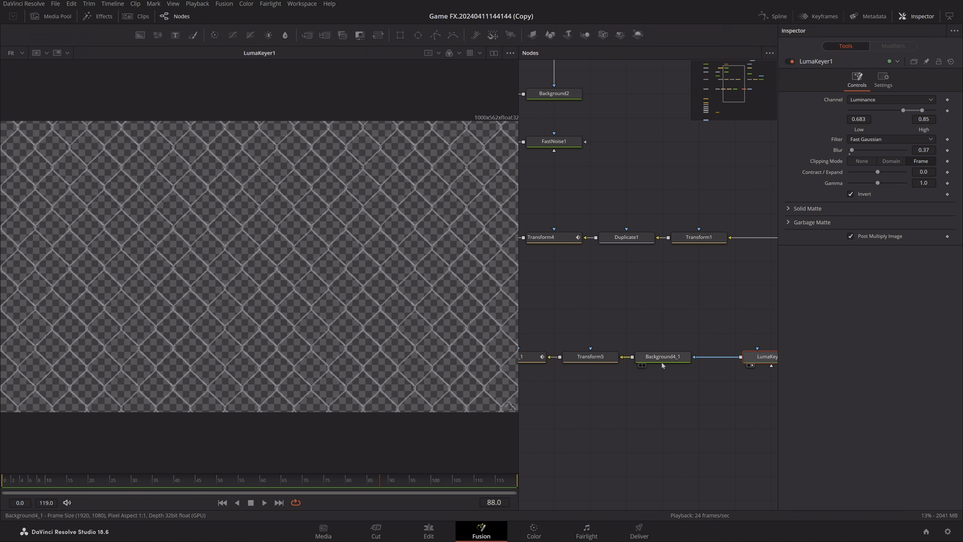
{"action": "left_click", "coordinate": [664, 363]}
{"action": "scroll", "coordinate": [666, 364], "scroll_direction": "left", "scroll_amount": 3}
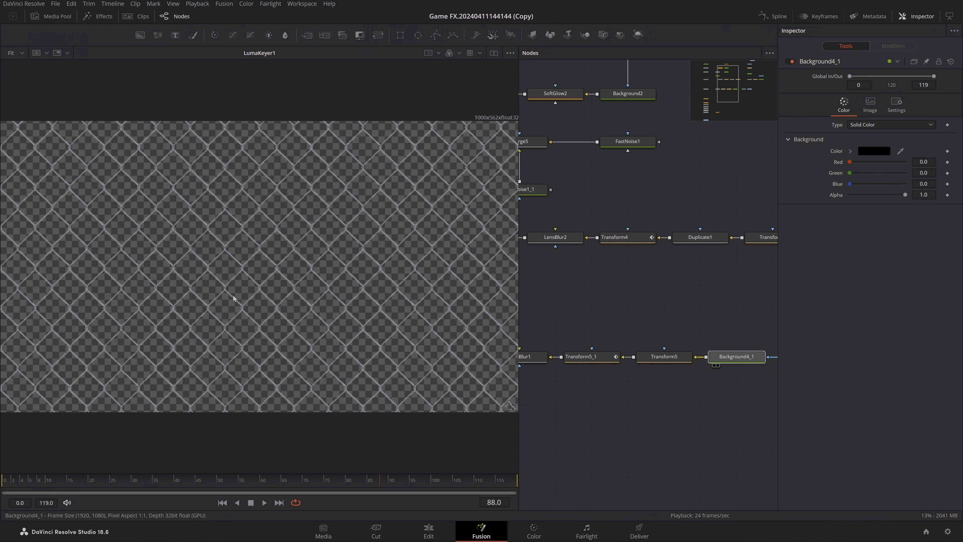
{"action": "left_click", "coordinate": [714, 365]}
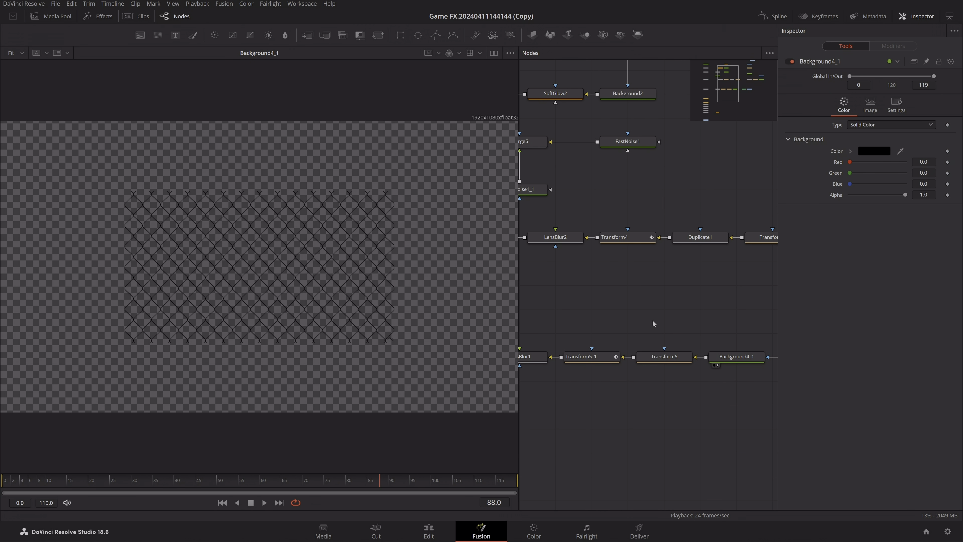
View the enlarged fence at Transform5 and review its transform settings.
{"action": "left_click", "coordinate": [657, 362]}
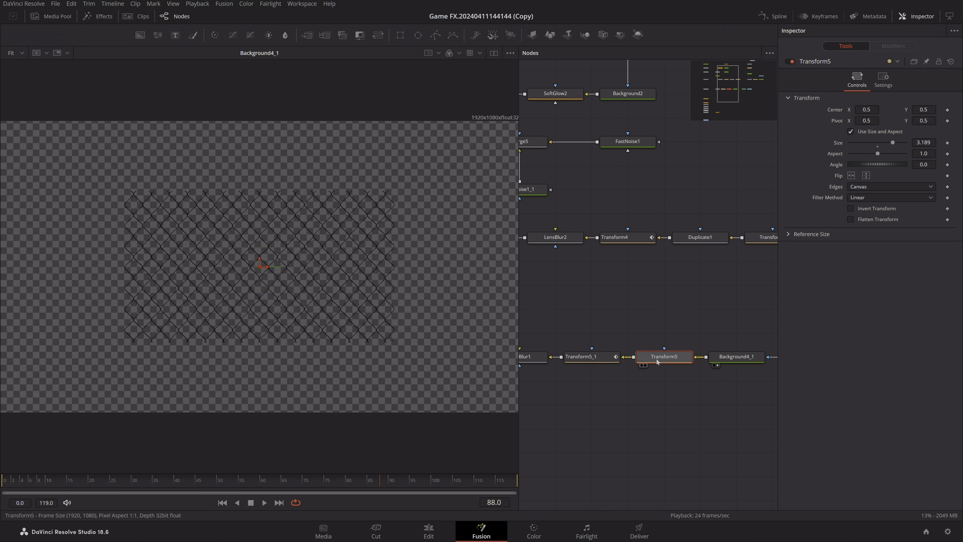
{"action": "left_click_drag", "start_coordinate": [664, 361], "coordinate": [291, 323]}
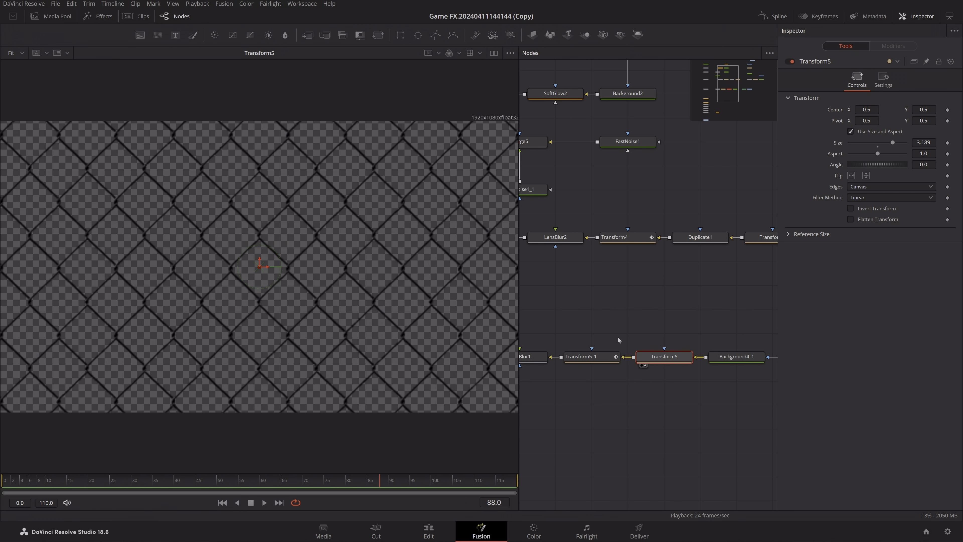
{"action": "scroll", "coordinate": [721, 320], "scroll_direction": "left", "scroll_amount": 3}
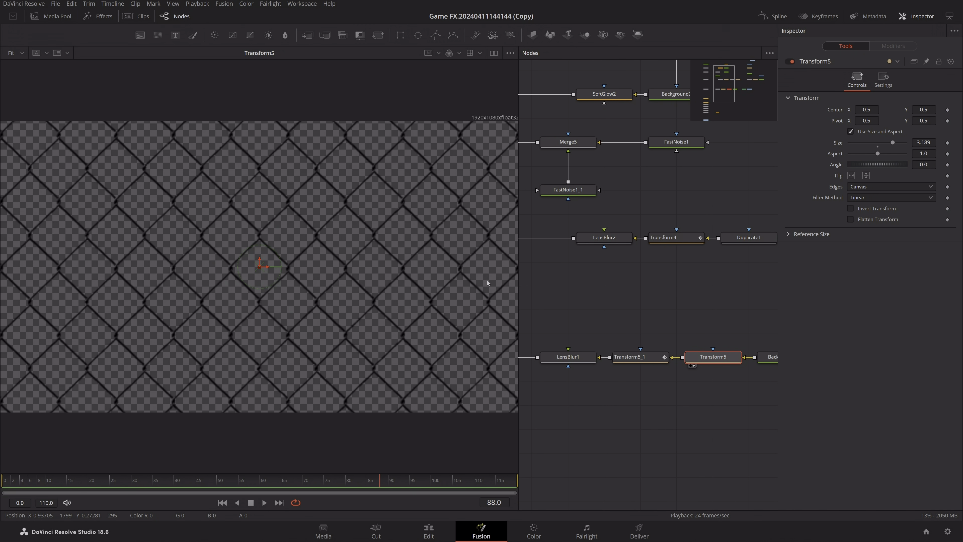
Try shifting the fence horizontally with Transform5's center handle, and undo the move.
{"action": "left_click", "coordinate": [630, 315]}
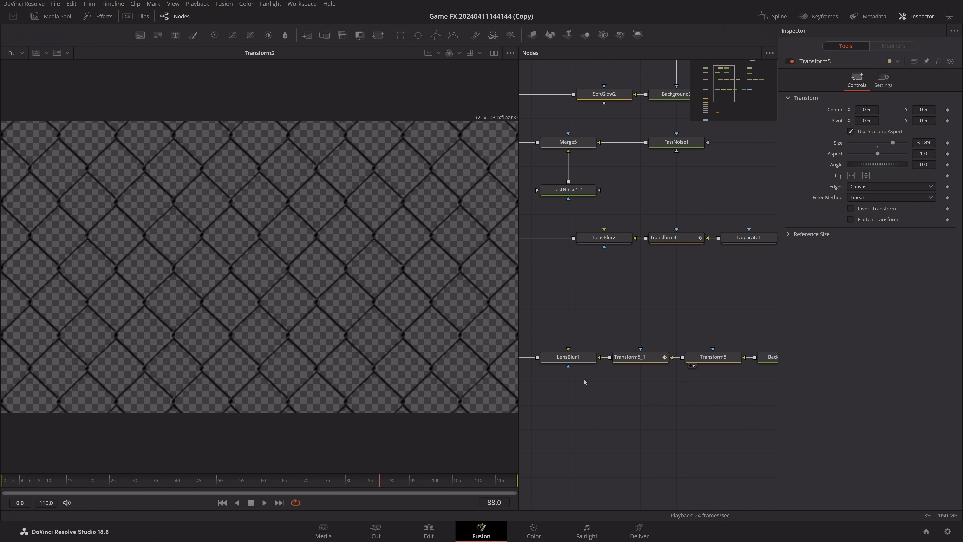
{"action": "left_click", "coordinate": [710, 357]}
{"action": "left_click_drag", "start_coordinate": [282, 267], "coordinate": [267, 267]}
{"action": "key", "text": "ctrl+z"}
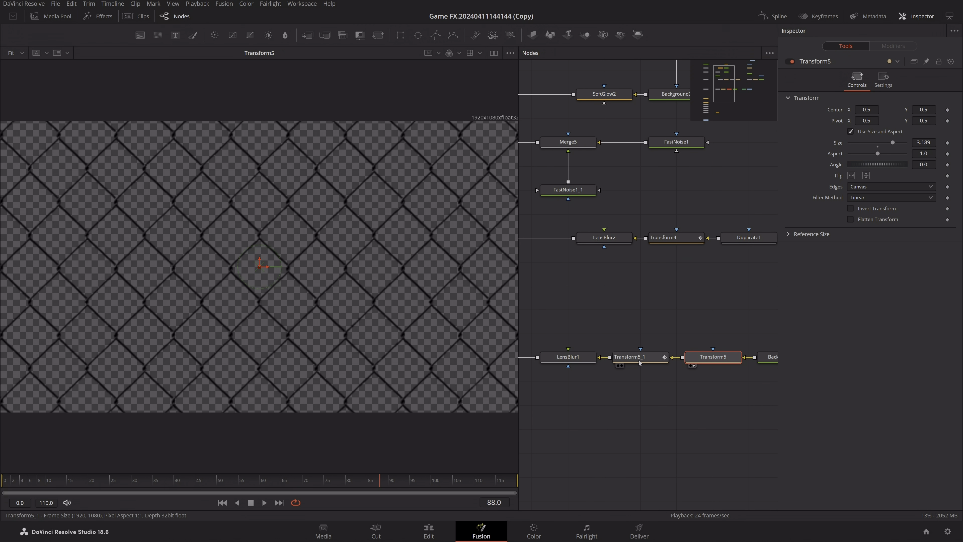
View Transform5_1 and preview the fence's animated horizontal movement from the first frame.
{"action": "key", "text": "1"}
{"action": "left_click", "coordinate": [629, 357]}
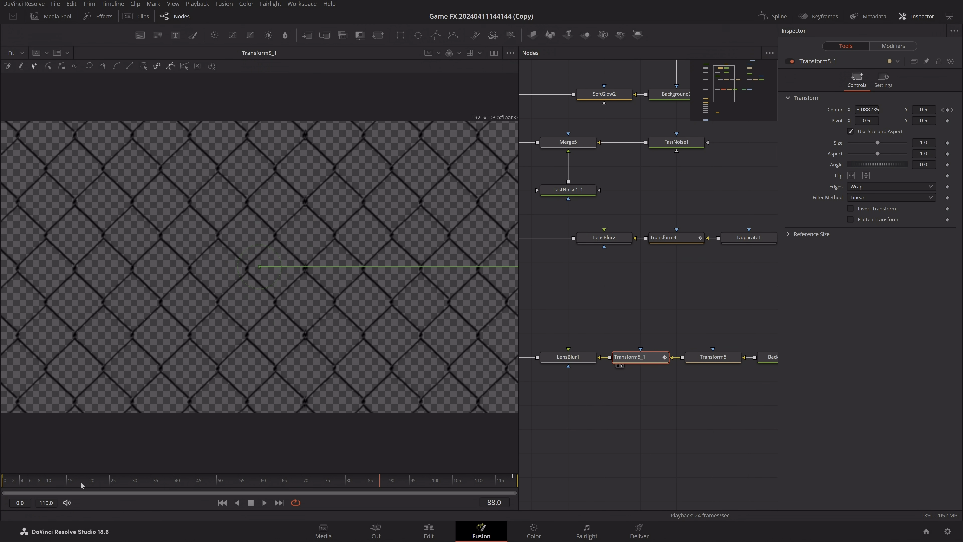
{"action": "left_click", "coordinate": [2, 482]}
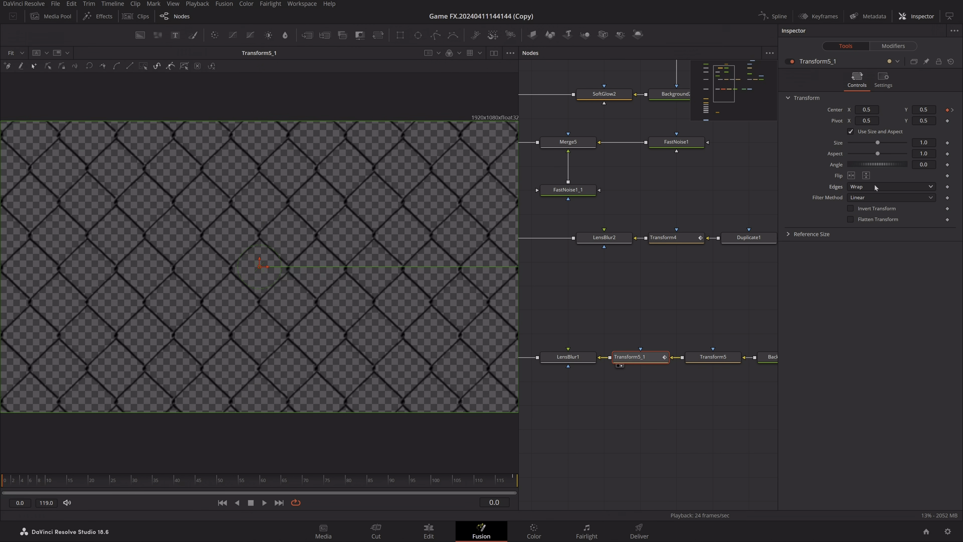
{"action": "key", "text": "space"}
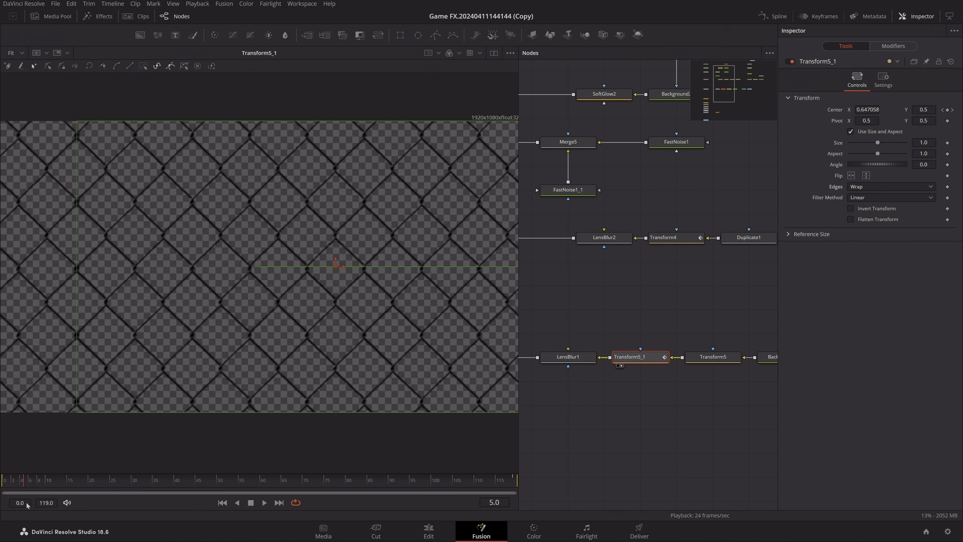
{"action": "key", "text": "space"}
Check Transform5's size setting, and view LensBlur1 to examine the blur applied to the fence.
{"action": "left_click", "coordinate": [713, 356]}
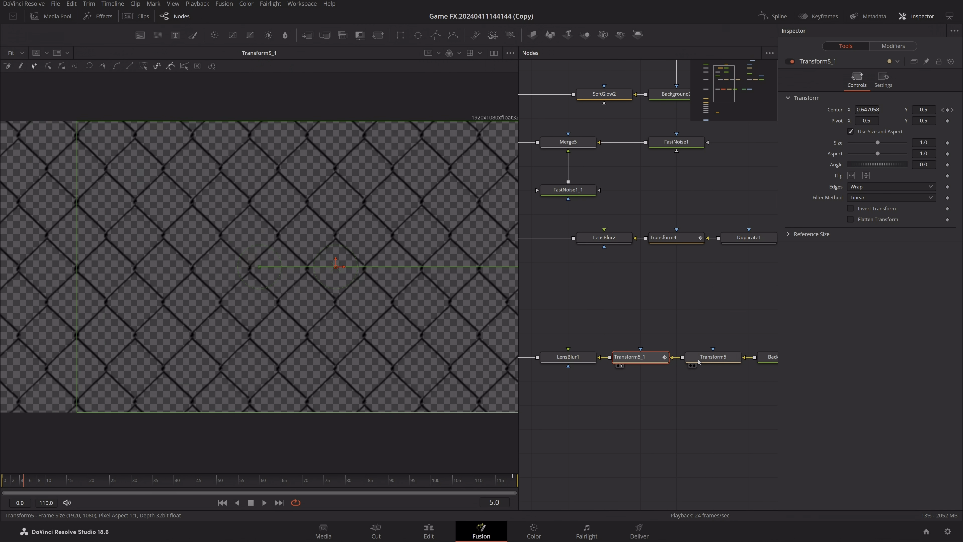
{"action": "mouse_move", "coordinate": [924, 142]}
{"action": "left_mouse_down"}
{"action": "mouse_move", "coordinate": [905, 143]}
{"action": "mouse_move", "coordinate": [917, 143]}
{"action": "left_mouse_up"}
{"action": "scroll", "coordinate": [638, 307], "scroll_direction": "left", "scroll_amount": 5}
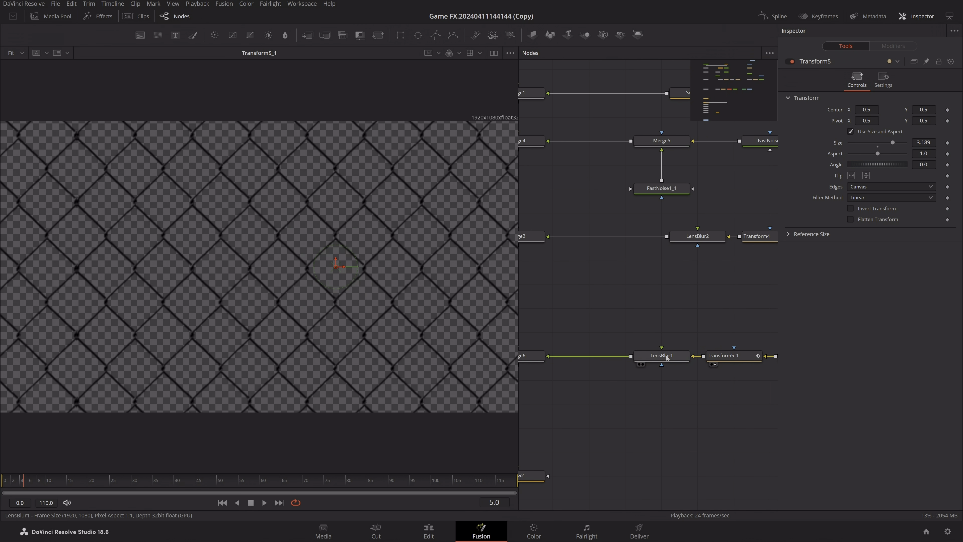
{"action": "left_click", "coordinate": [662, 355]}
{"action": "key", "text": "1"}
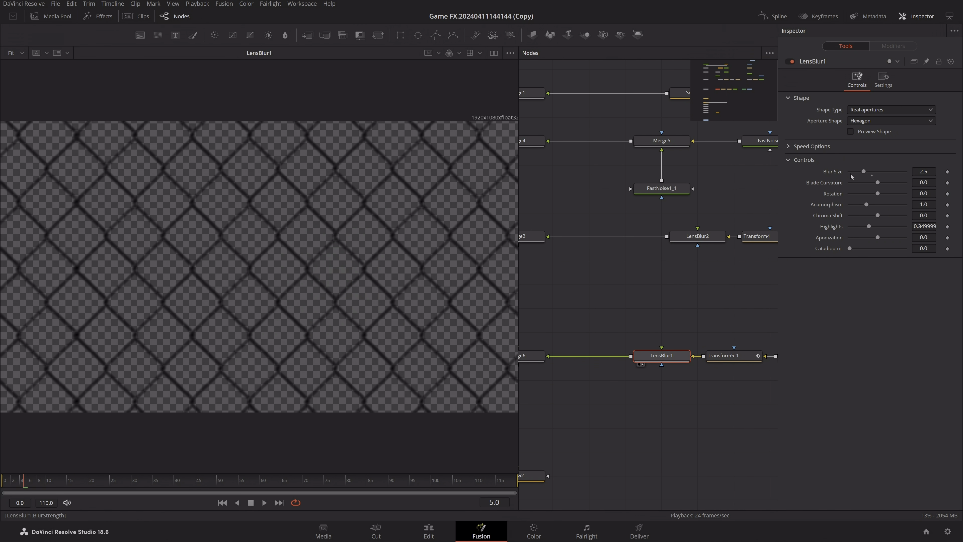
View the fence composited over the sunset at Merge6, and play the scrolling animation before returning to the first frame.
{"action": "scroll", "coordinate": [653, 334], "scroll_direction": "left", "scroll_amount": 3}
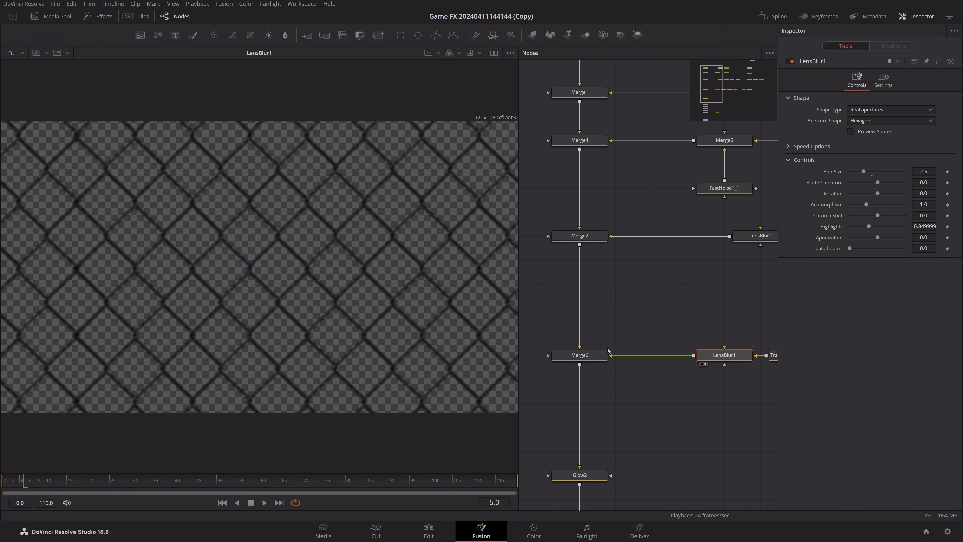
{"action": "scroll", "coordinate": [753, 284], "scroll_direction": "left", "scroll_amount": 3}
{"action": "scroll", "coordinate": [753, 283], "scroll_direction": "down", "scroll_amount": 1}
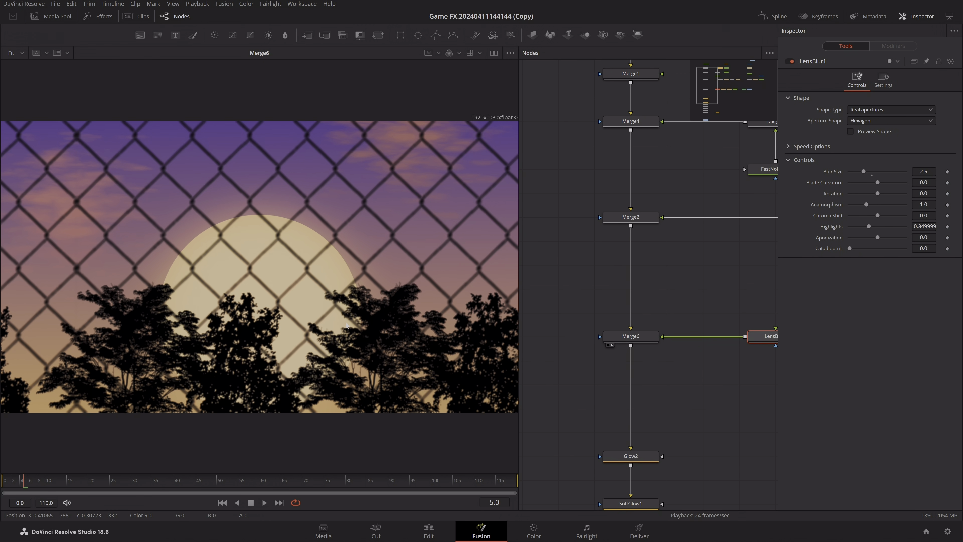
{"action": "left_click", "coordinate": [608, 345]}
{"action": "key", "text": "space"}
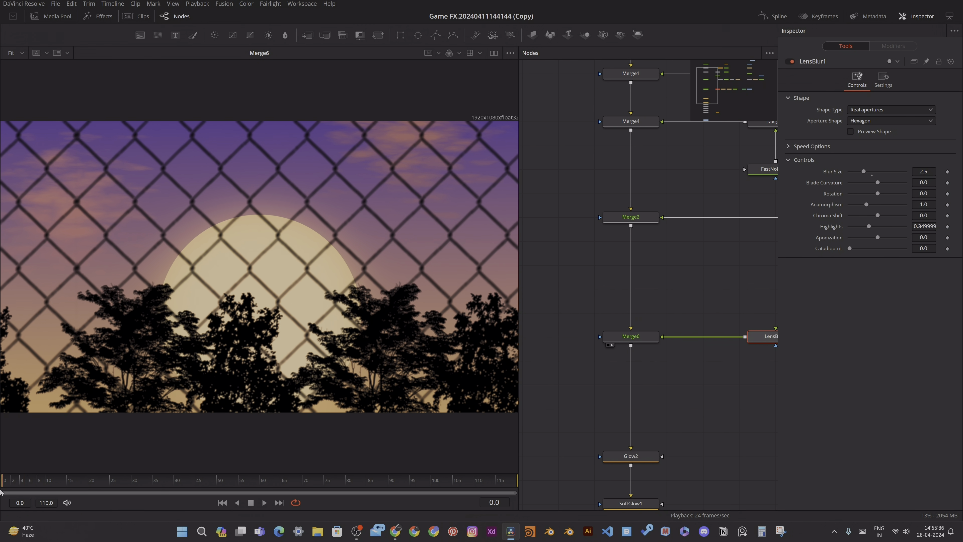
{"action": "left_click", "coordinate": [733, 411]}
{"action": "key", "text": "space"}
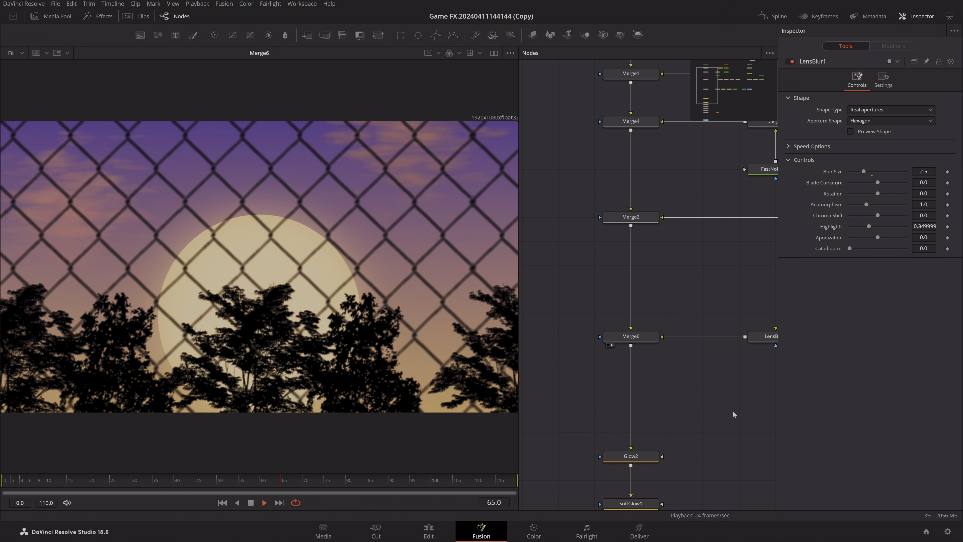
{"action": "left_click", "coordinate": [23, 481]}
{"action": "left_click", "coordinate": [2, 486]}
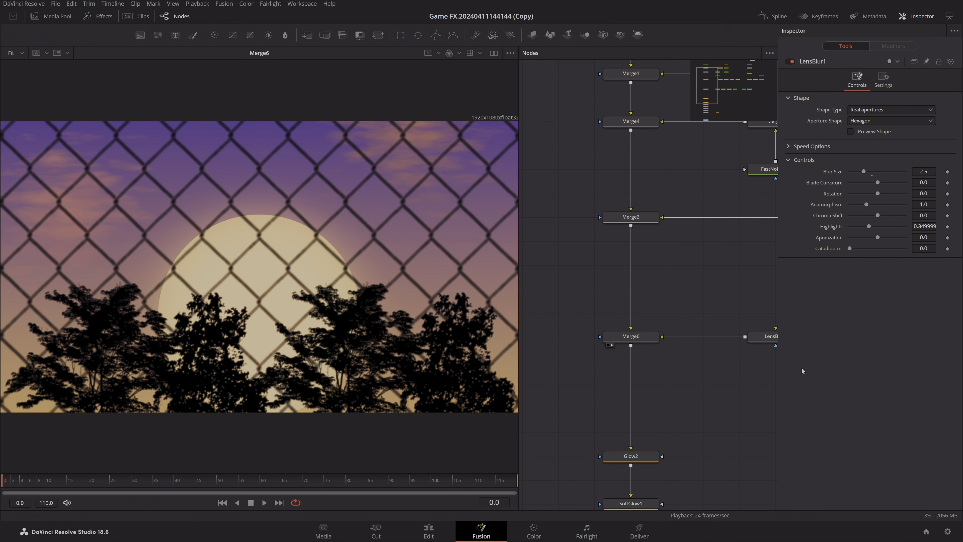
View the output of Glow2 below Merge6 and examine its glow settings.
{"action": "scroll", "coordinate": [616, 375], "scroll_direction": "down", "scroll_amount": 3}
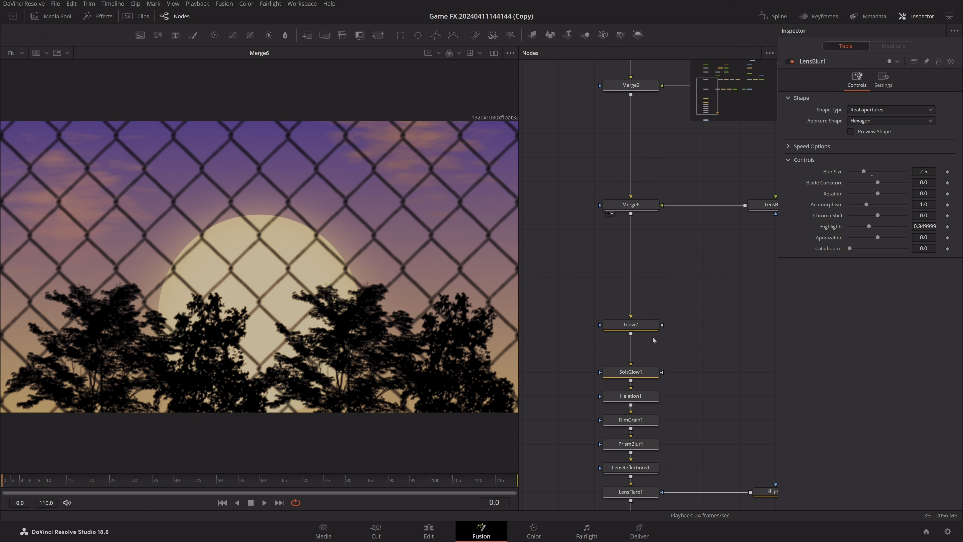
{"action": "left_click", "coordinate": [644, 329]}
{"action": "key", "text": "1"}
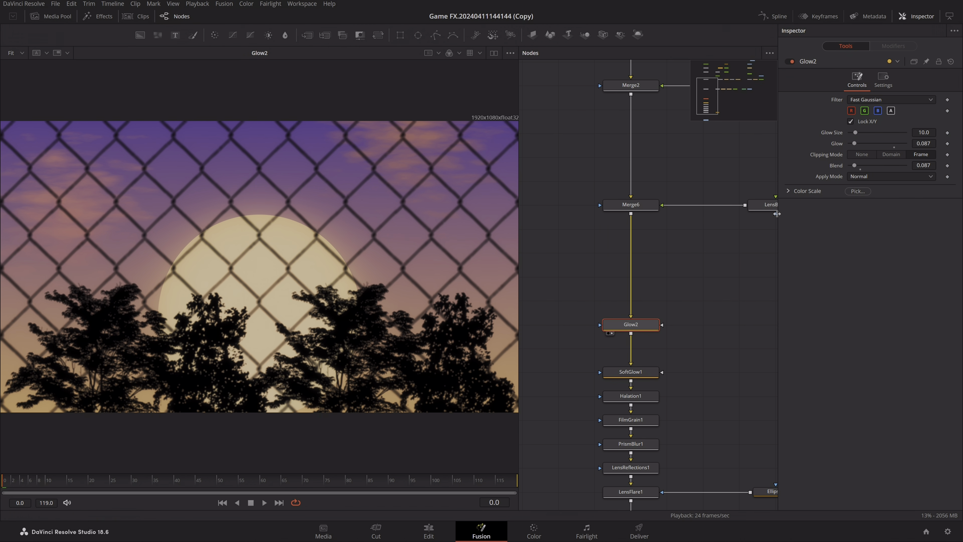
View the output of SoftGlow1 to examine how the glow spreads around the sun and fence.
{"action": "scroll", "coordinate": [702, 294], "scroll_direction": "down", "scroll_amount": 3}
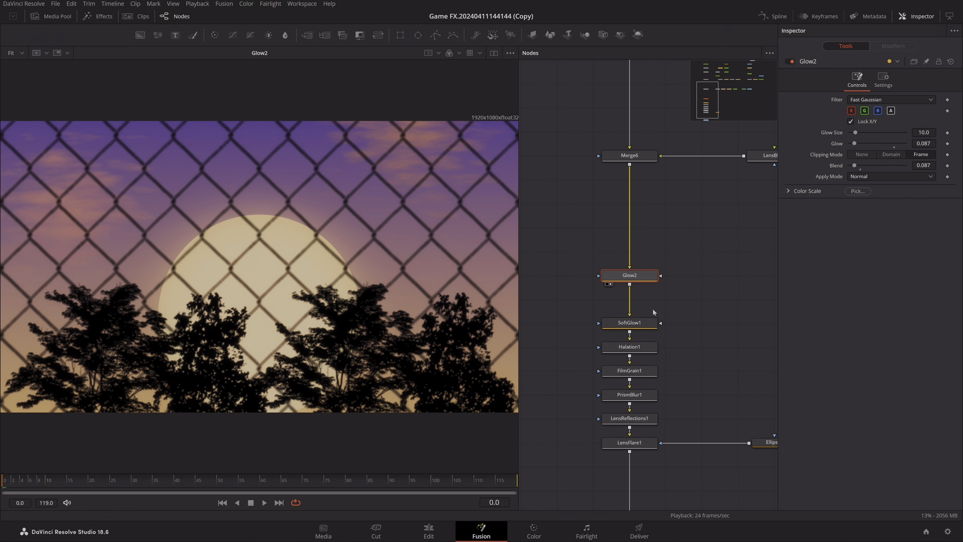
{"action": "left_click", "coordinate": [650, 321]}
{"action": "key", "text": "1"}
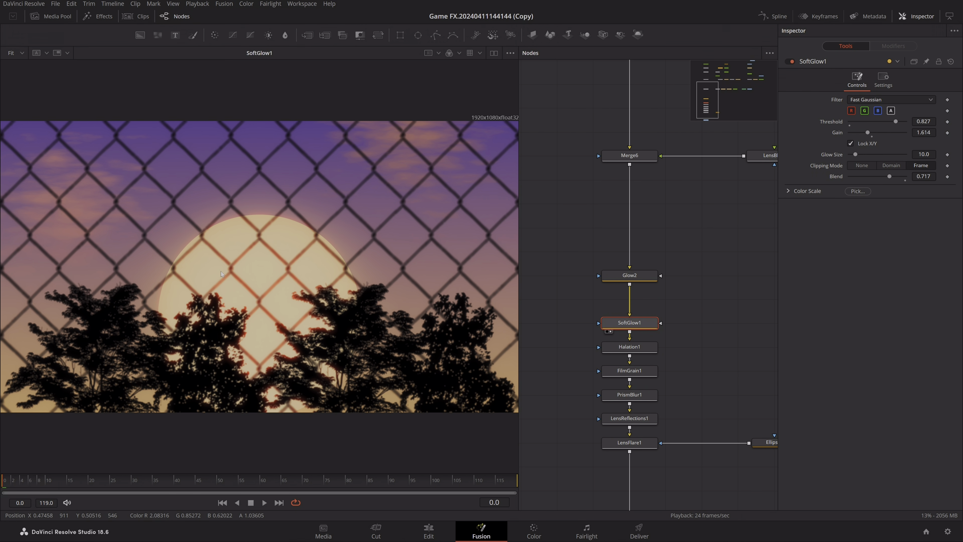
{"action": "left_click", "coordinate": [704, 286]}
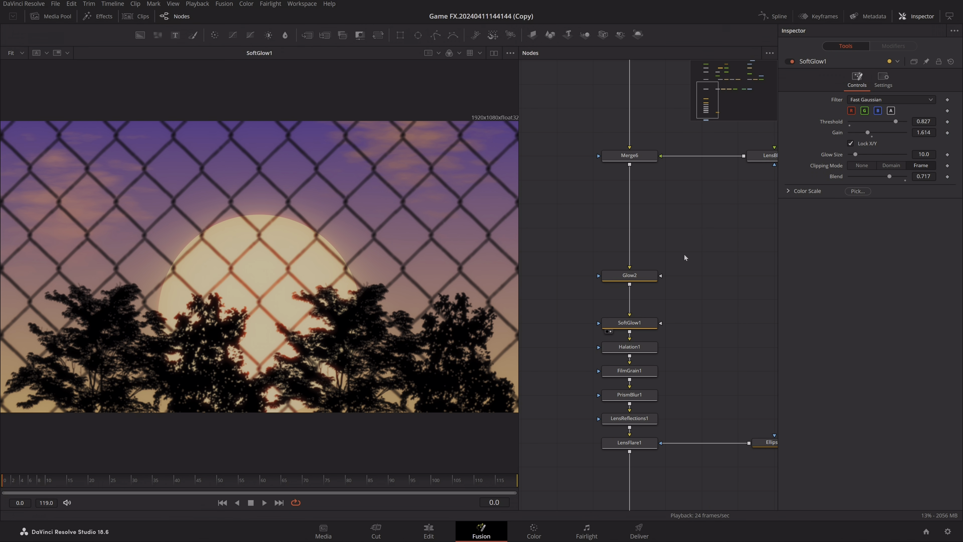
View the output of Halation1 and review its settings.
{"action": "scroll", "coordinate": [684, 254], "scroll_direction": "down", "scroll_amount": 1}
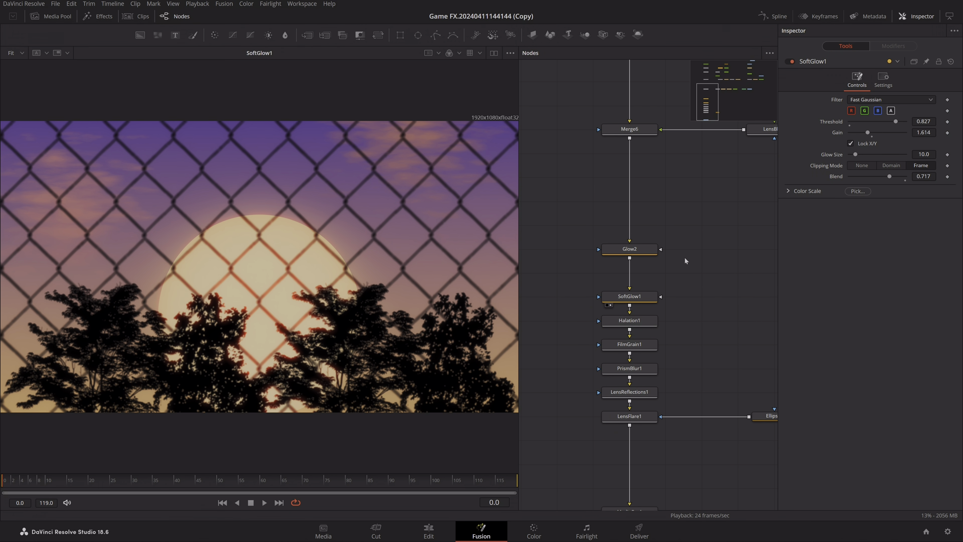
{"action": "left_click", "coordinate": [637, 322]}
{"action": "left_click", "coordinate": [707, 323]}
{"action": "scroll", "coordinate": [707, 322], "scroll_direction": "down", "scroll_amount": 1}
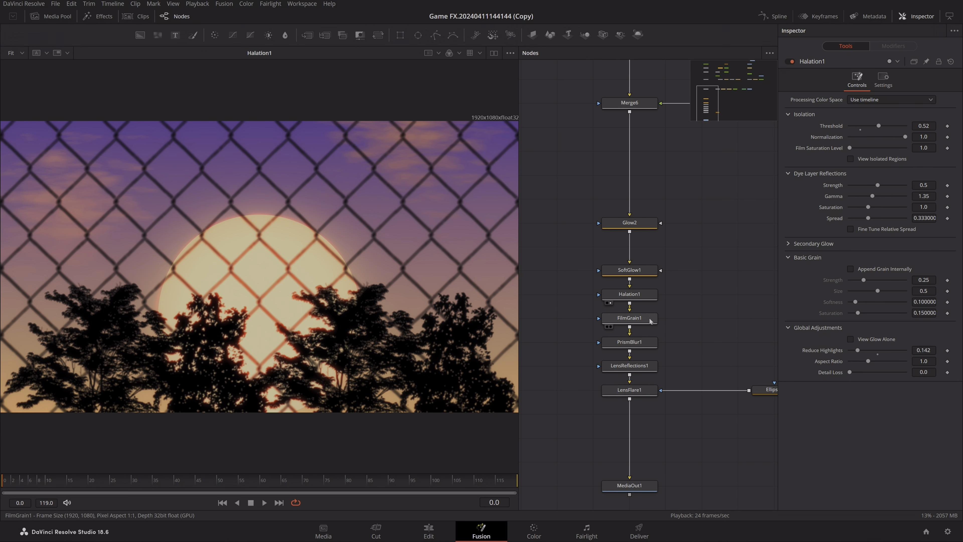
View the grain added at FilmGrain1 and review its composite type and opacity.
{"action": "left_click", "coordinate": [630, 319]}
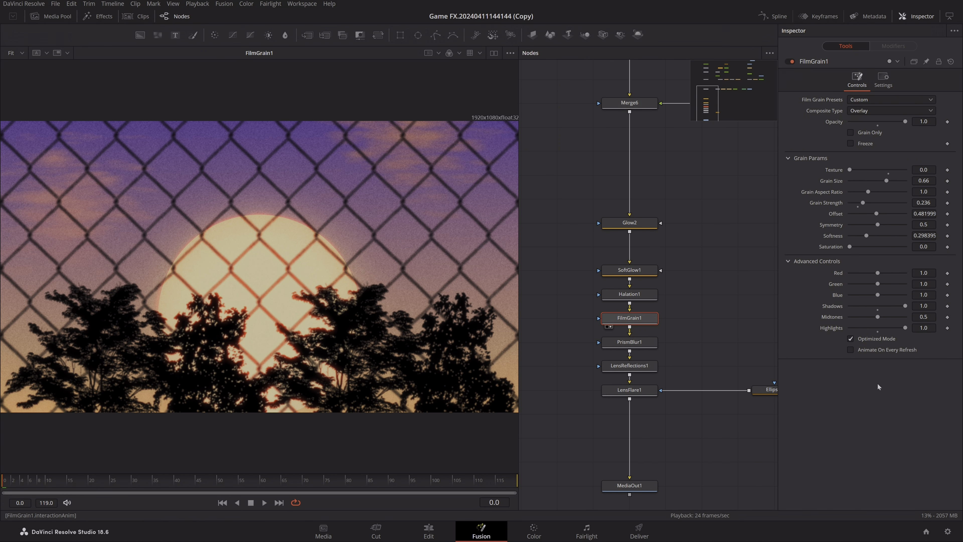
{"action": "left_click", "coordinate": [882, 111]}
{"action": "left_click", "coordinate": [877, 122]}
View the output of PrismBlur1 and review its aberration and vignette settings.
{"action": "scroll", "coordinate": [701, 311], "scroll_direction": "down", "scroll_amount": 2}
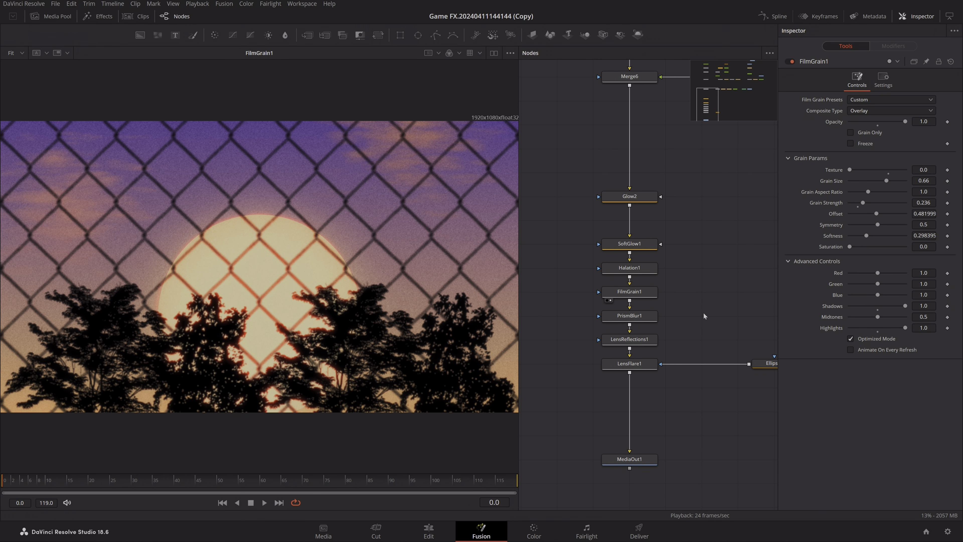
{"action": "left_click", "coordinate": [630, 315]}
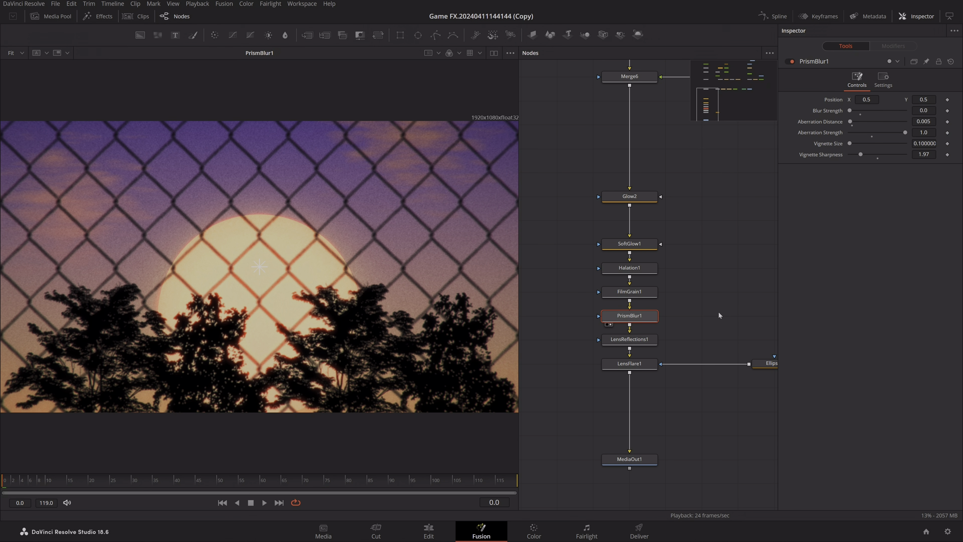
View the output of LensReflections1 and review its global controls and reflecting element settings.
{"action": "key", "text": "1"}
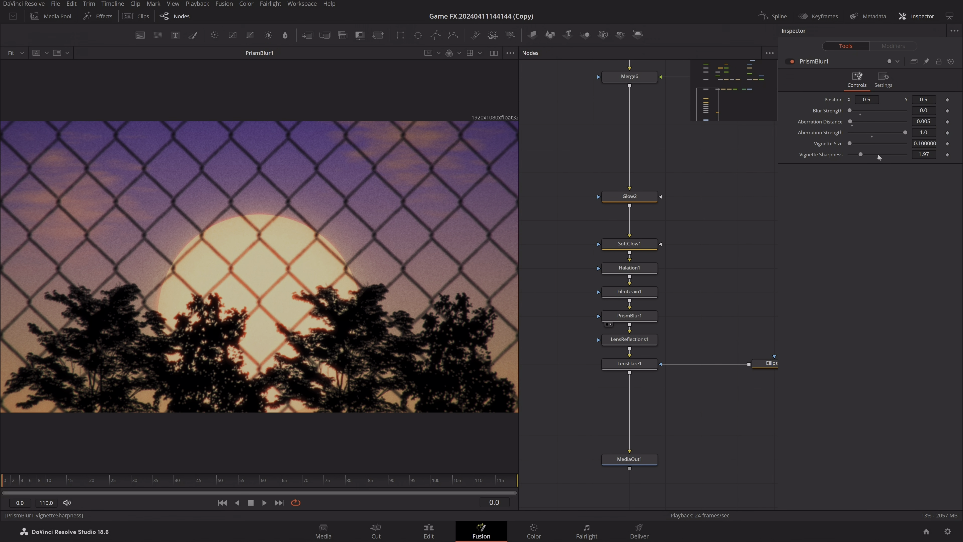
{"action": "scroll", "coordinate": [652, 319], "scroll_direction": "down", "scroll_amount": 1}
{"action": "left_click", "coordinate": [651, 318]}
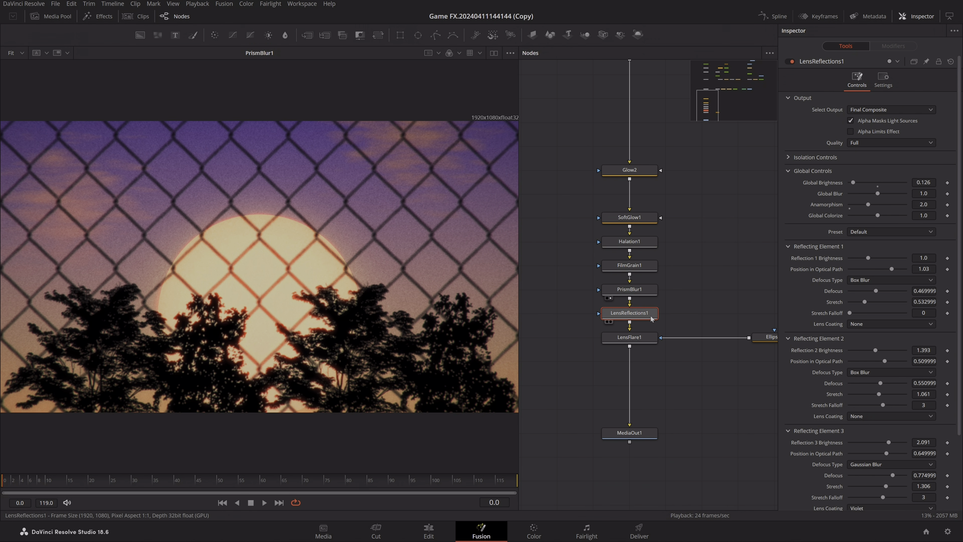
{"action": "key", "text": "1"}
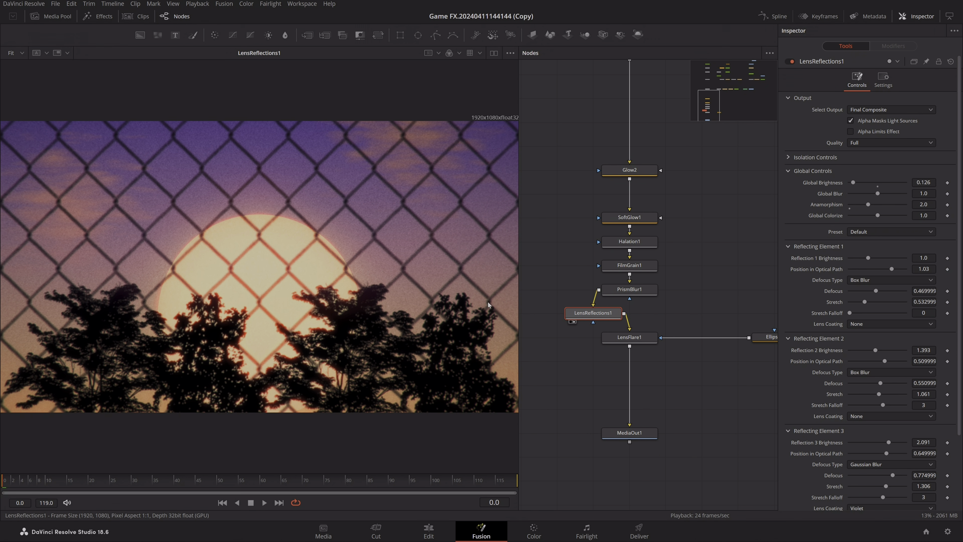
{"action": "scroll", "coordinate": [415, 284], "scroll_direction": "down", "scroll_amount": 1}
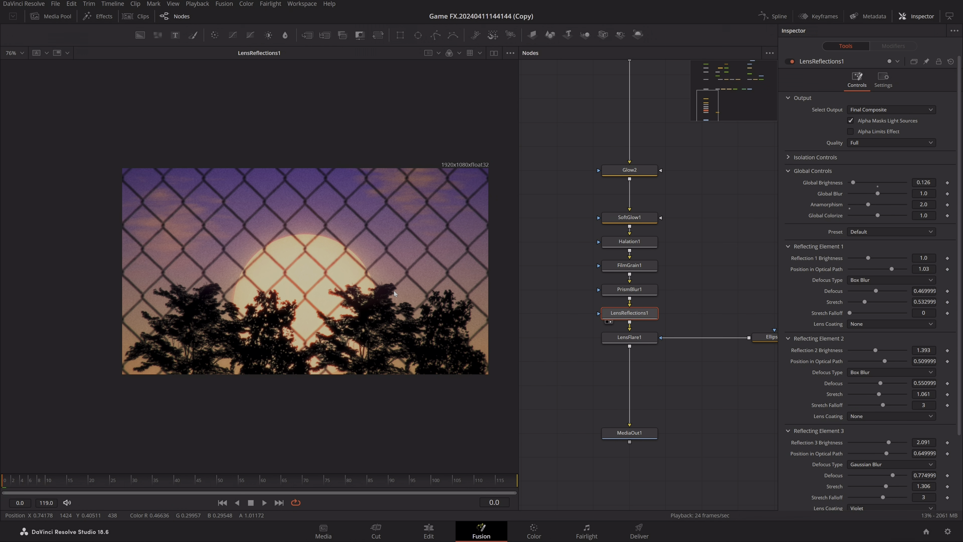
{"action": "key", "text": "ctrl+f"}
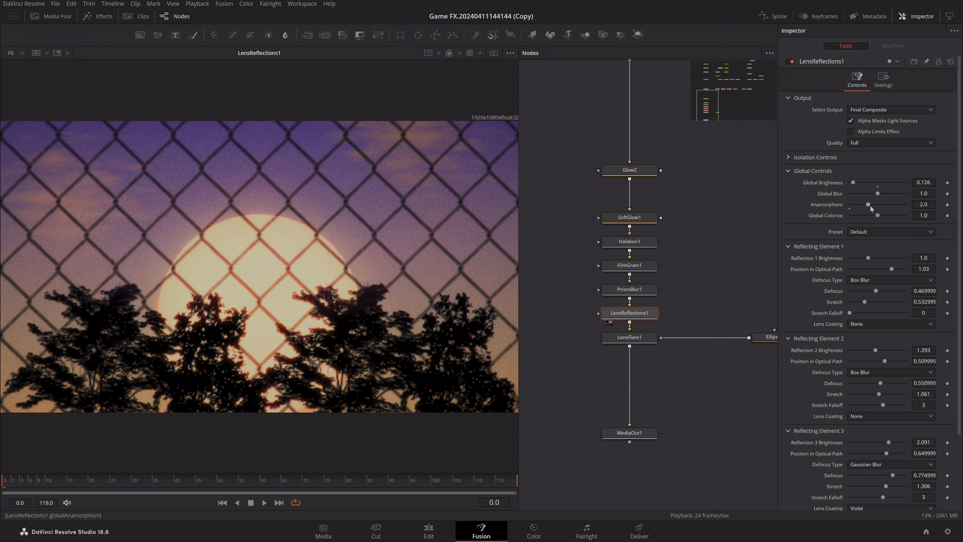
{"action": "scroll", "coordinate": [914, 283], "scroll_direction": "down", "scroll_amount": 3}
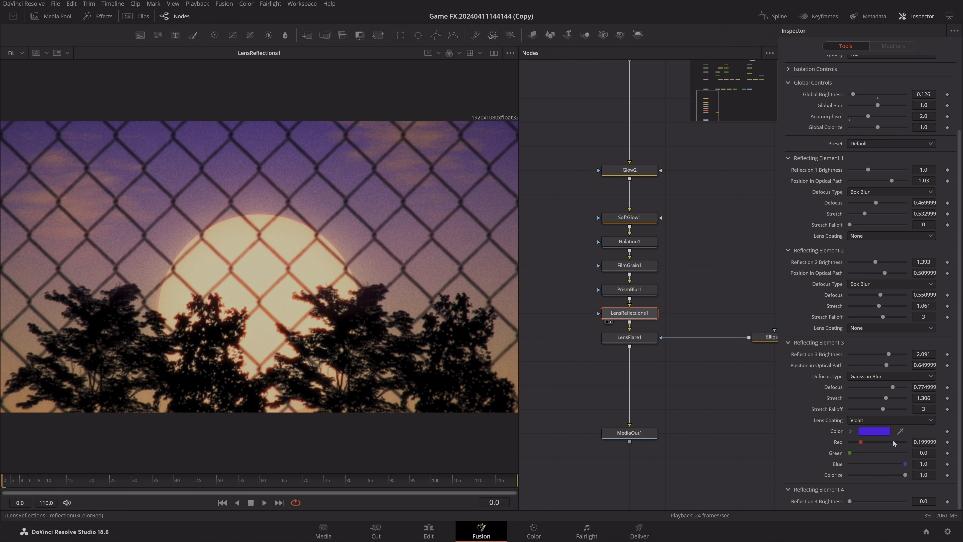
View the output of LensFlare1 and review its global corrections, aperture and glare settings.
{"action": "left_click", "coordinate": [630, 337]}
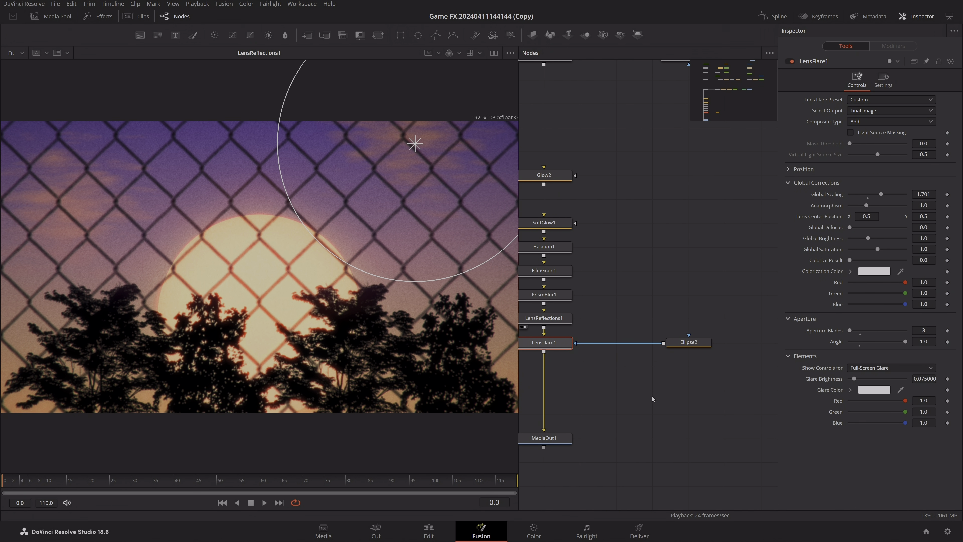
{"action": "key", "text": "1"}
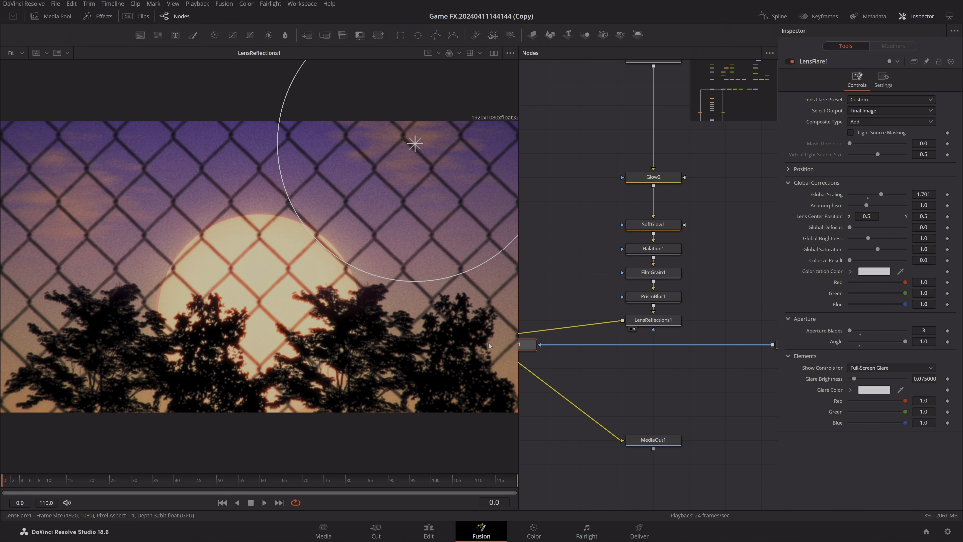
{"action": "left_click", "coordinate": [681, 402]}
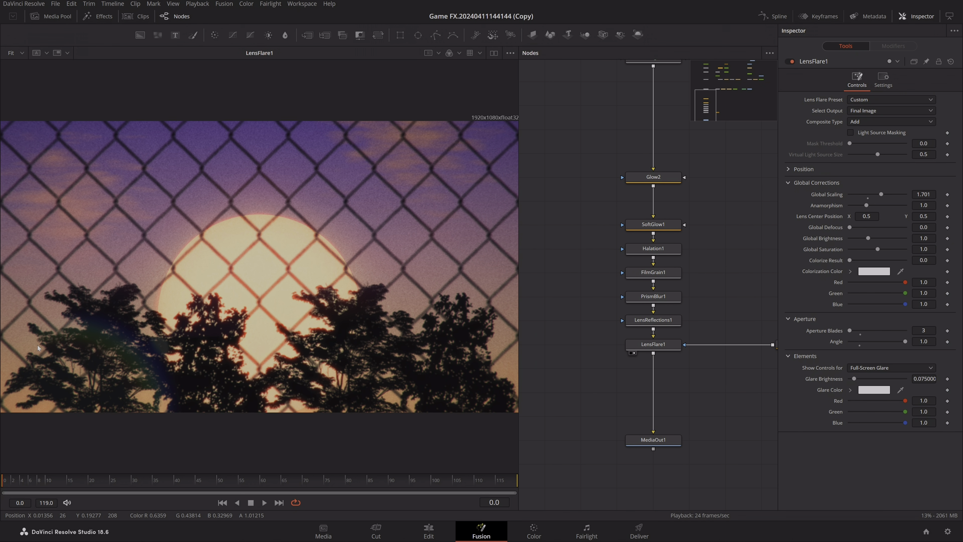
Detach the Ellipse2 mask from LensFlare1, shift the flare source slightly lower in the sky, and restore the mask connection.
{"action": "scroll", "coordinate": [630, 355], "scroll_direction": "right", "scroll_amount": 3}
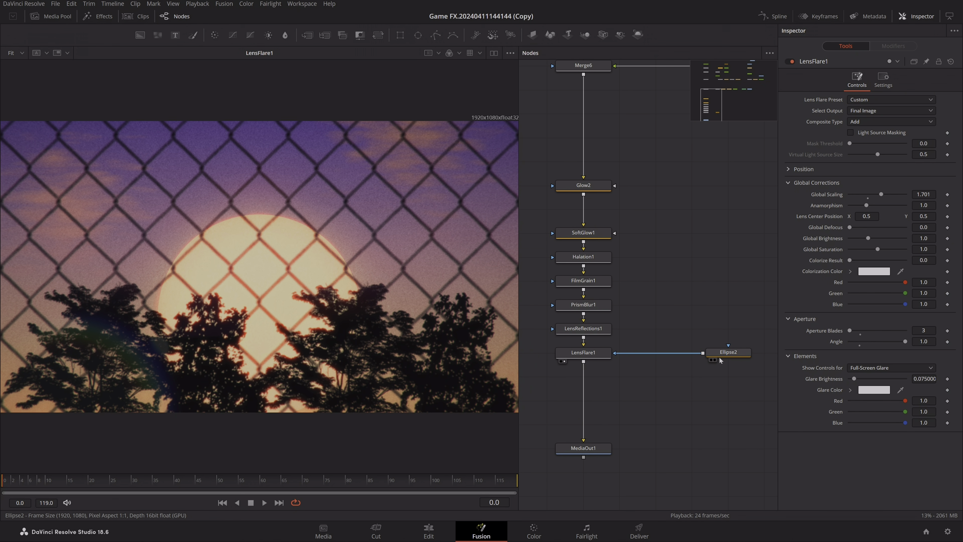
{"action": "left_click", "coordinate": [736, 354]}
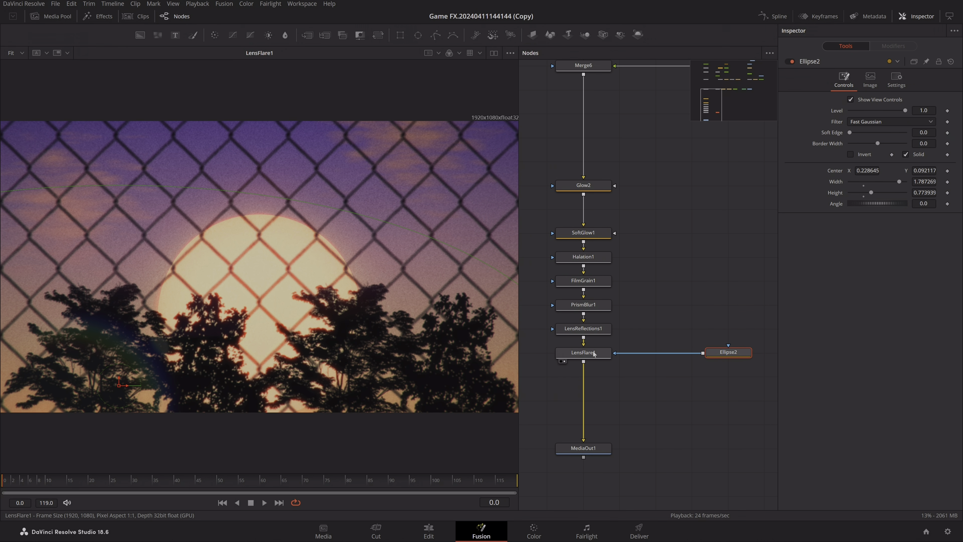
{"action": "left_click", "coordinate": [612, 354]}
{"action": "left_click_drag", "start_coordinate": [612, 354], "coordinate": [597, 364]}
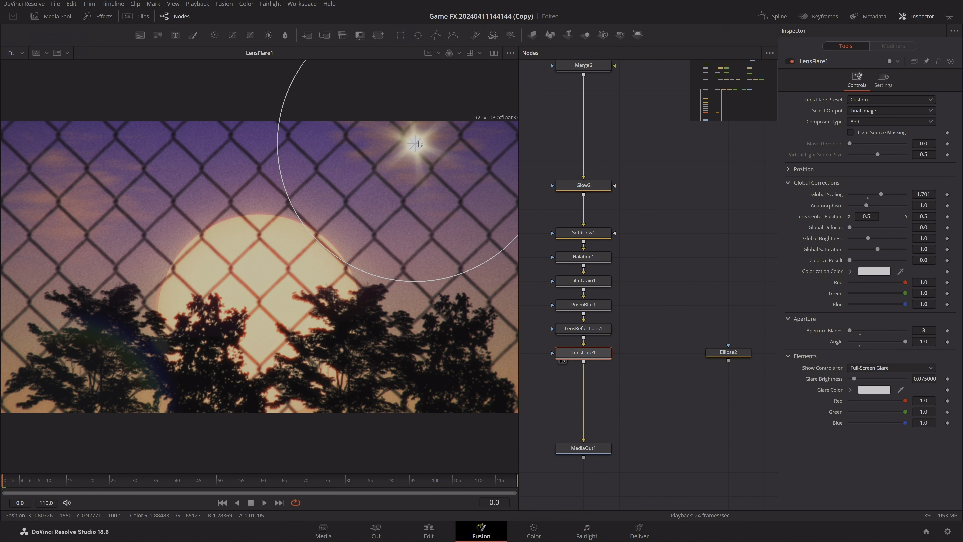
{"action": "mouse_move", "coordinate": [416, 146]}
{"action": "left_mouse_down"}
{"action": "mouse_move", "coordinate": [345, 216]}
{"action": "mouse_move", "coordinate": [304, 176]}
{"action": "mouse_move", "coordinate": [370, 147]}
{"action": "mouse_move", "coordinate": [419, 183]}
{"action": "mouse_move", "coordinate": [389, 151]}
{"action": "mouse_move", "coordinate": [421, 160]}
{"action": "left_mouse_up"}
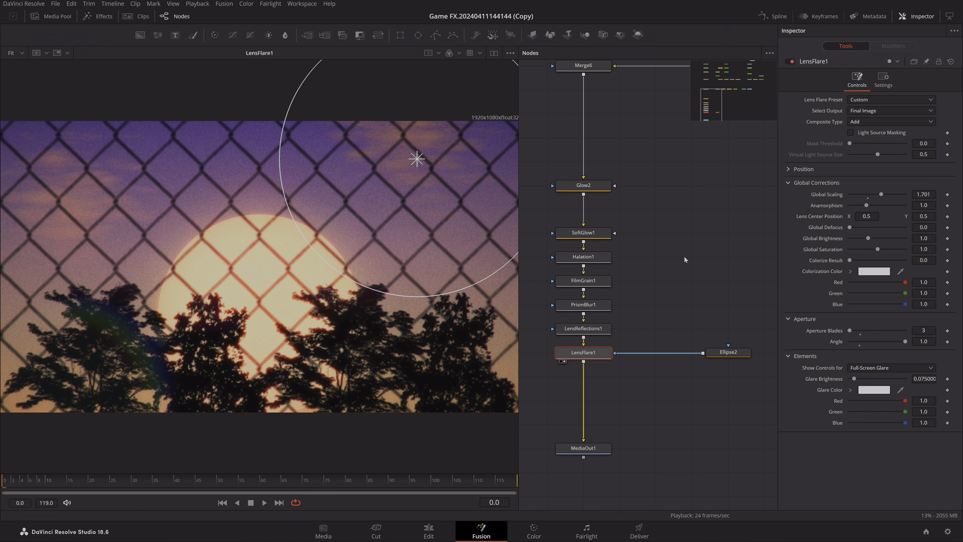
Review the Ellipse2 mask settings and view the final composite at MediaOut1.
{"action": "left_click", "coordinate": [726, 353]}
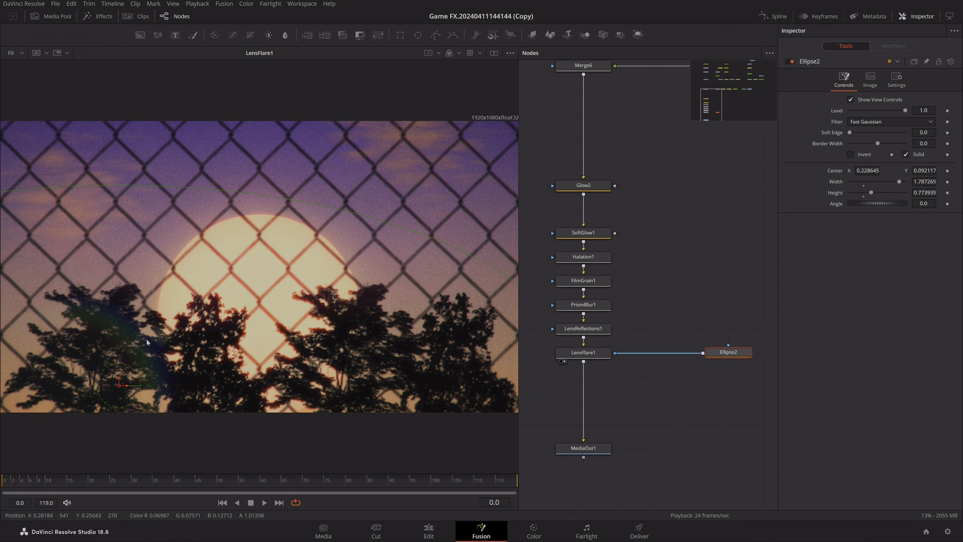
{"action": "left_click_drag", "start_coordinate": [583, 448], "coordinate": [313, 341]}
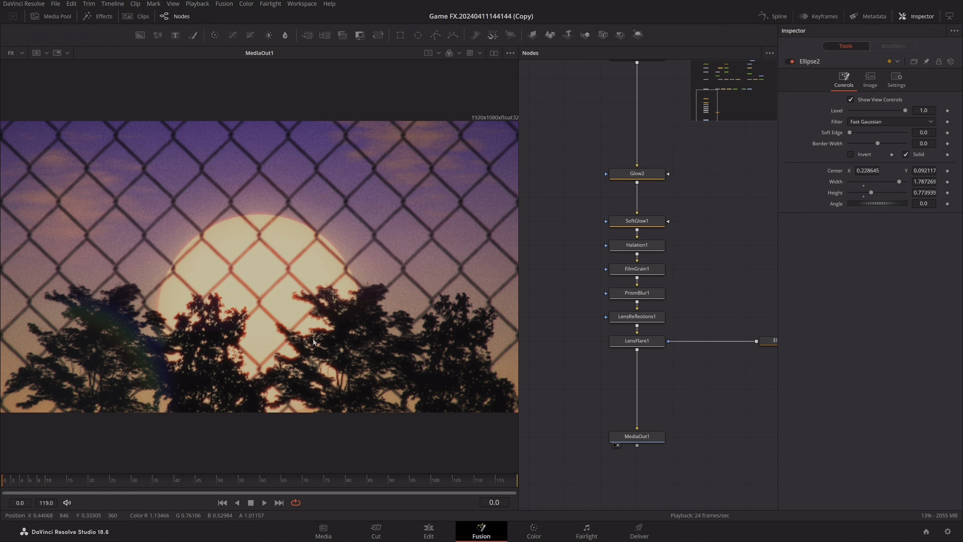